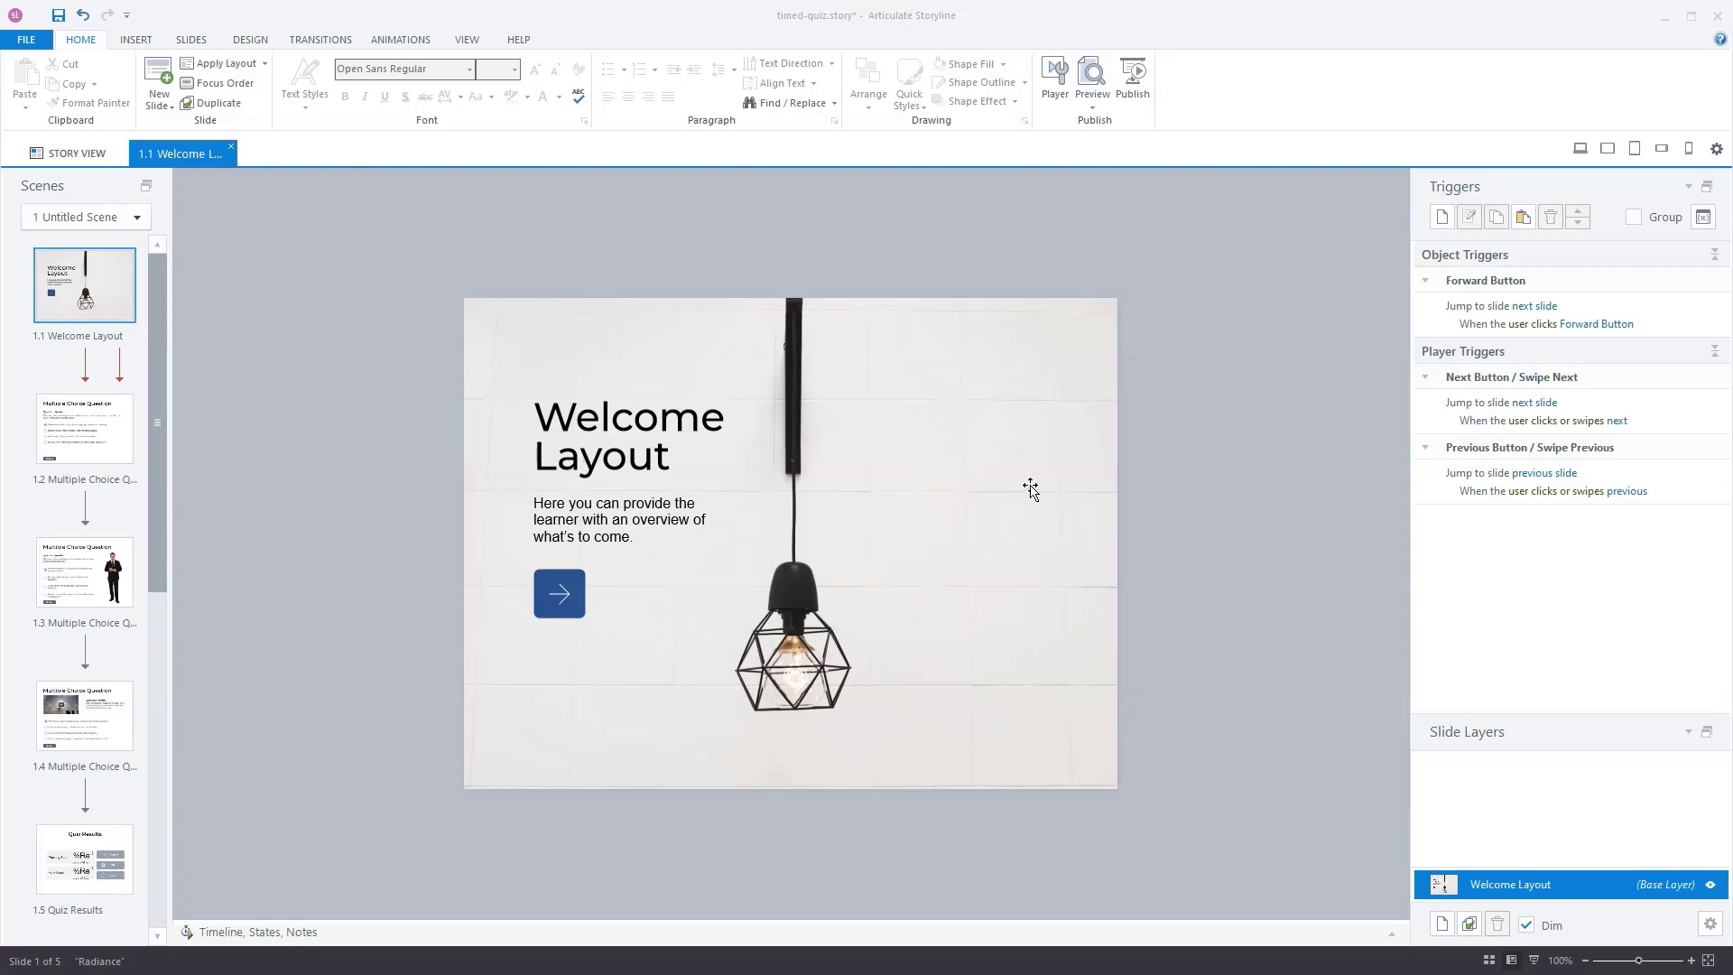
Step through question slides 1.2, 1.3 and 1.4, then open slide 1.5 Quiz Results
{"action": "left_click", "coordinate": [431, 291]}
{"action": "left_click", "coordinate": [111, 285]}
{"action": "left_click", "coordinate": [84, 415]}
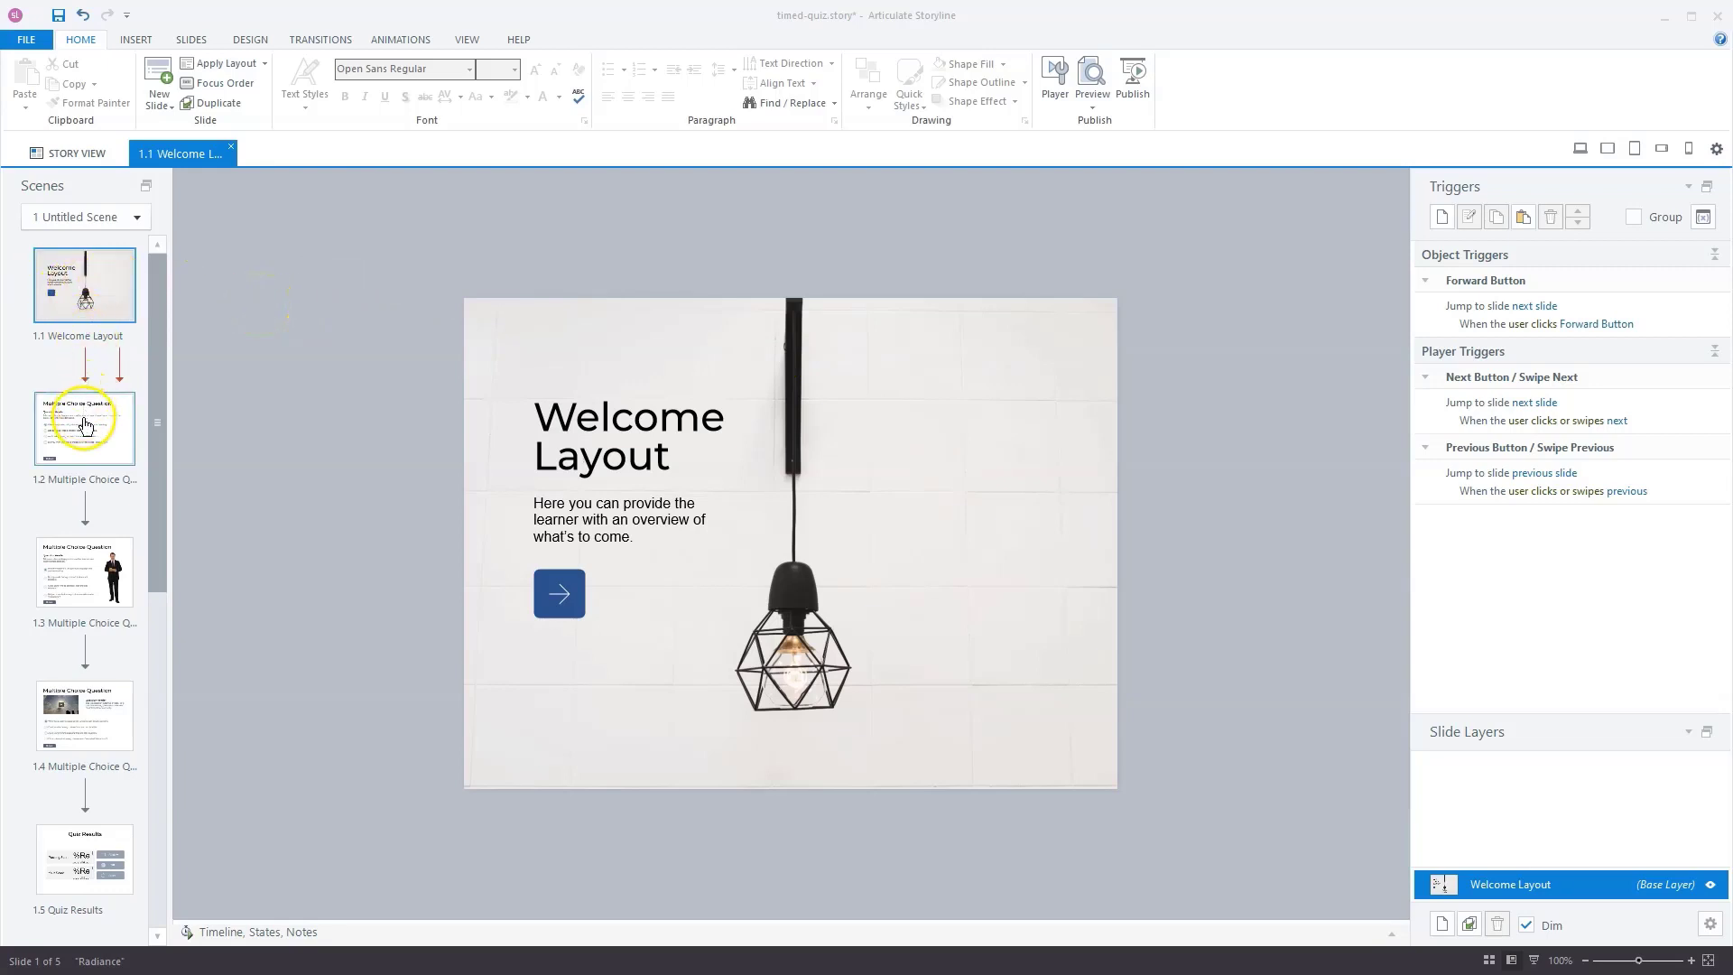
{"action": "left_click", "coordinate": [87, 572]}
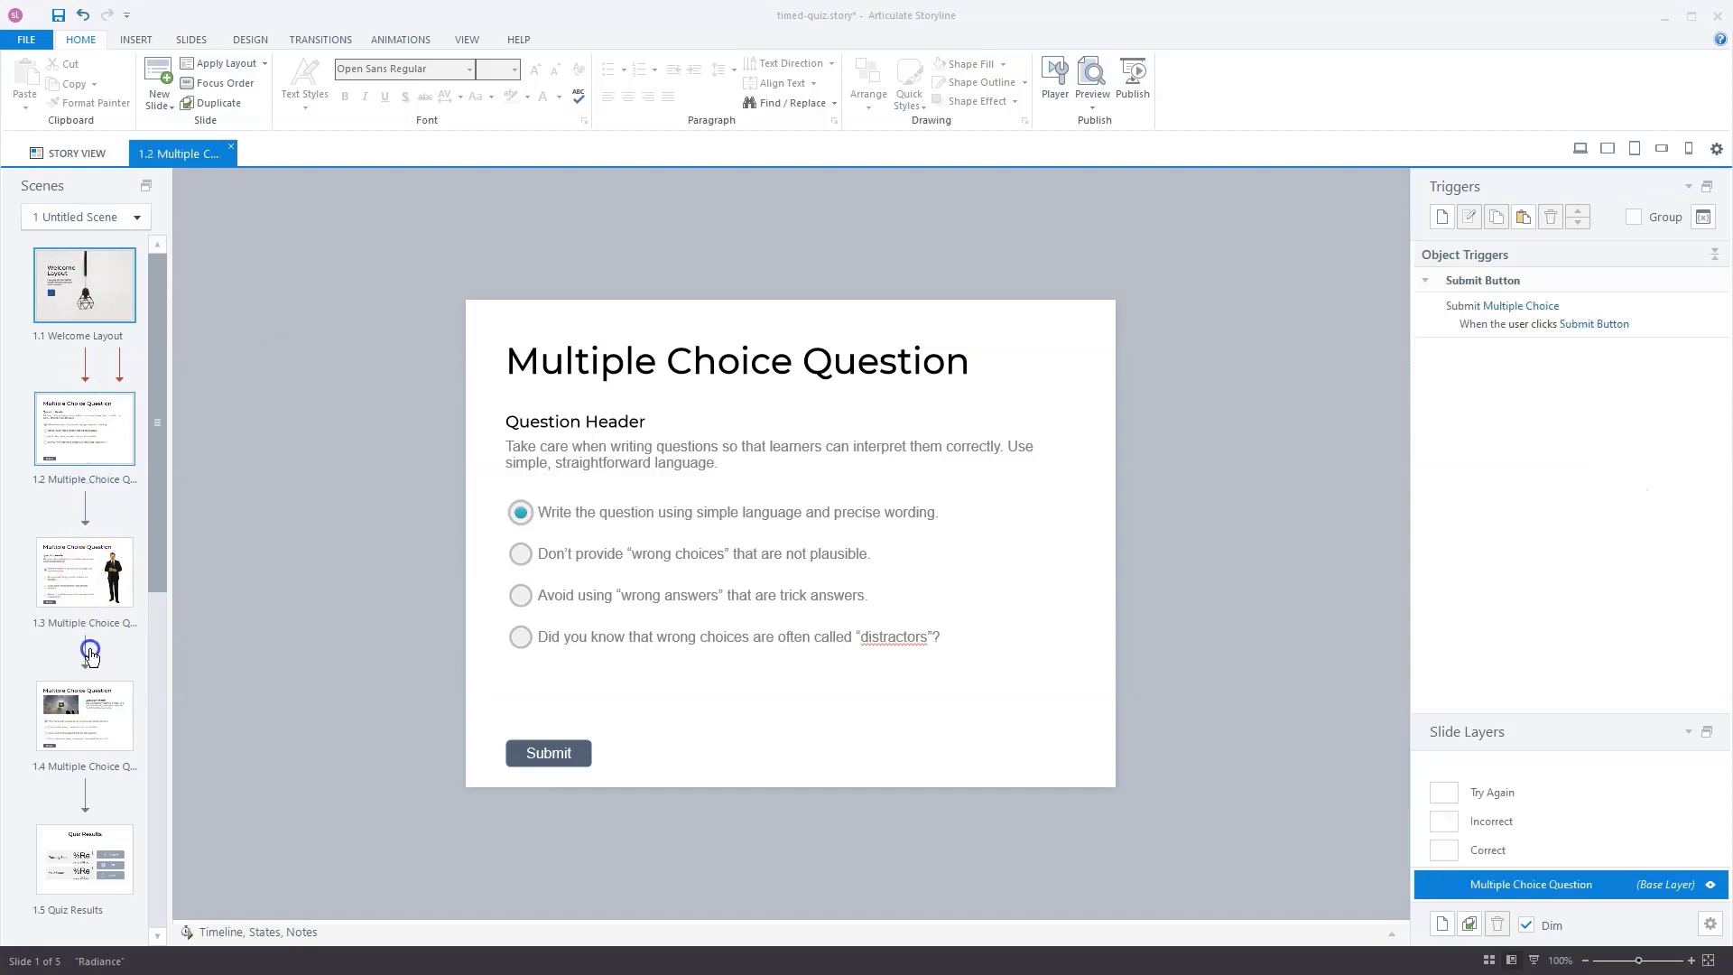
{"action": "left_click", "coordinate": [88, 710]}
{"action": "left_click", "coordinate": [83, 858]}
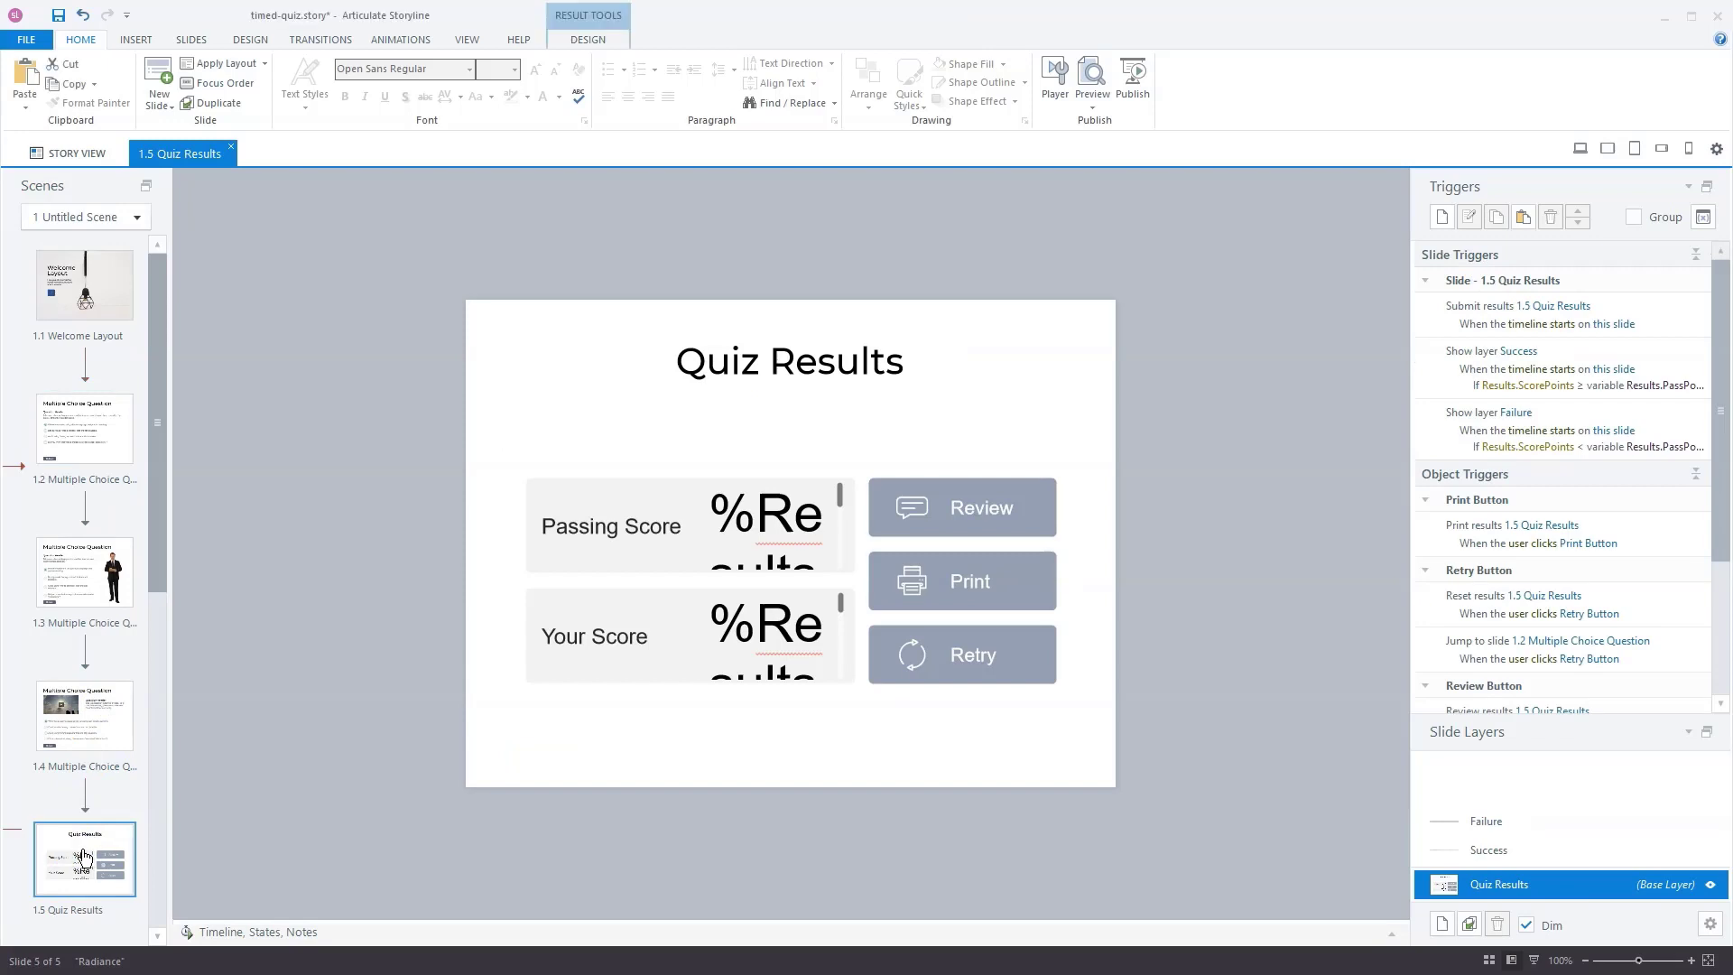
Toggle Timed Quiz off and back on for the results slide and confirm the 5 min limit
{"action": "left_click", "coordinate": [235, 740]}
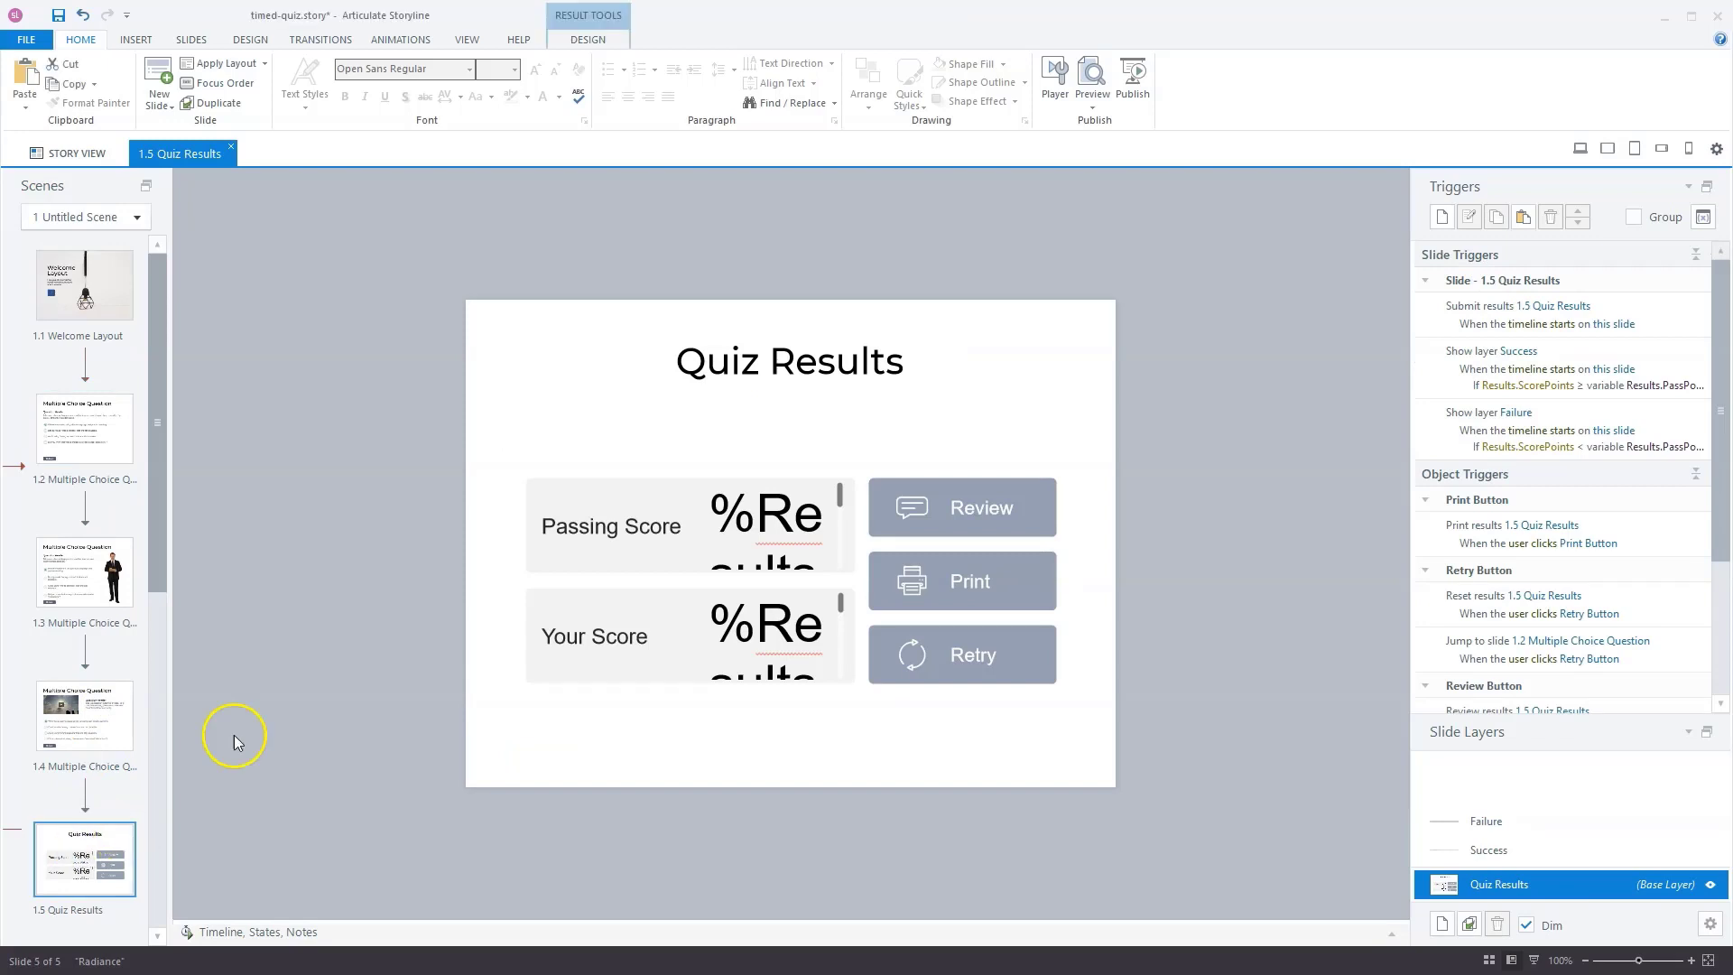
{"action": "left_click", "coordinate": [588, 39]}
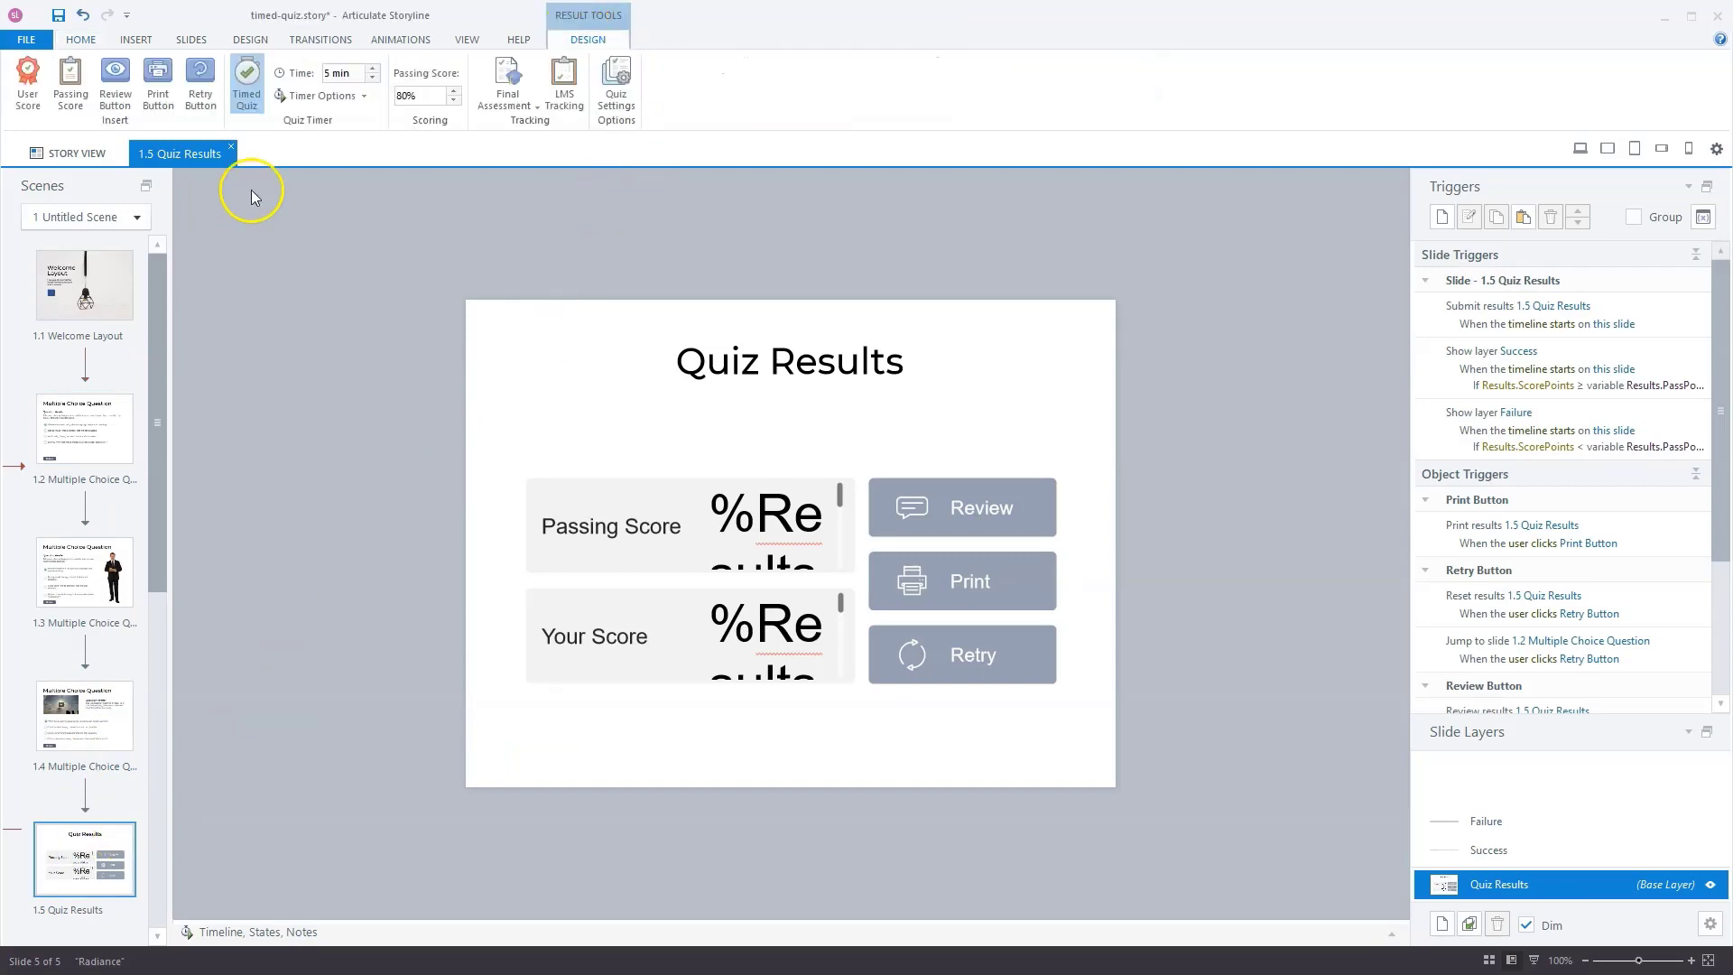
{"action": "left_click", "coordinate": [248, 100]}
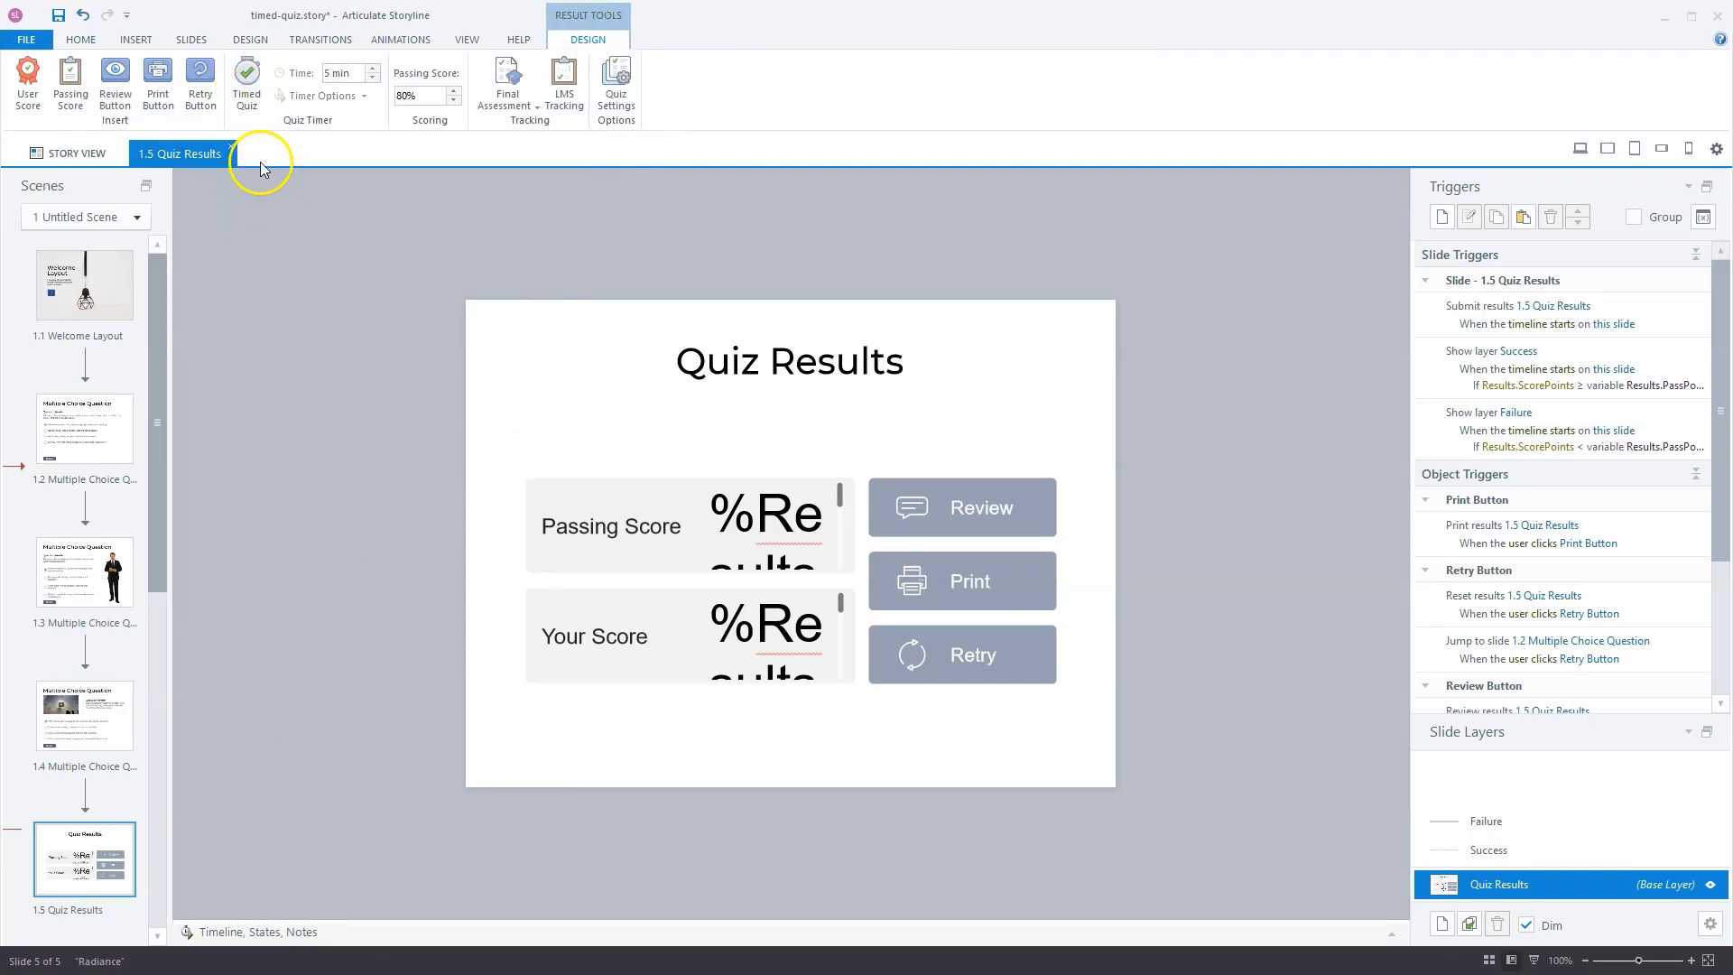
{"action": "left_click", "coordinate": [247, 88]}
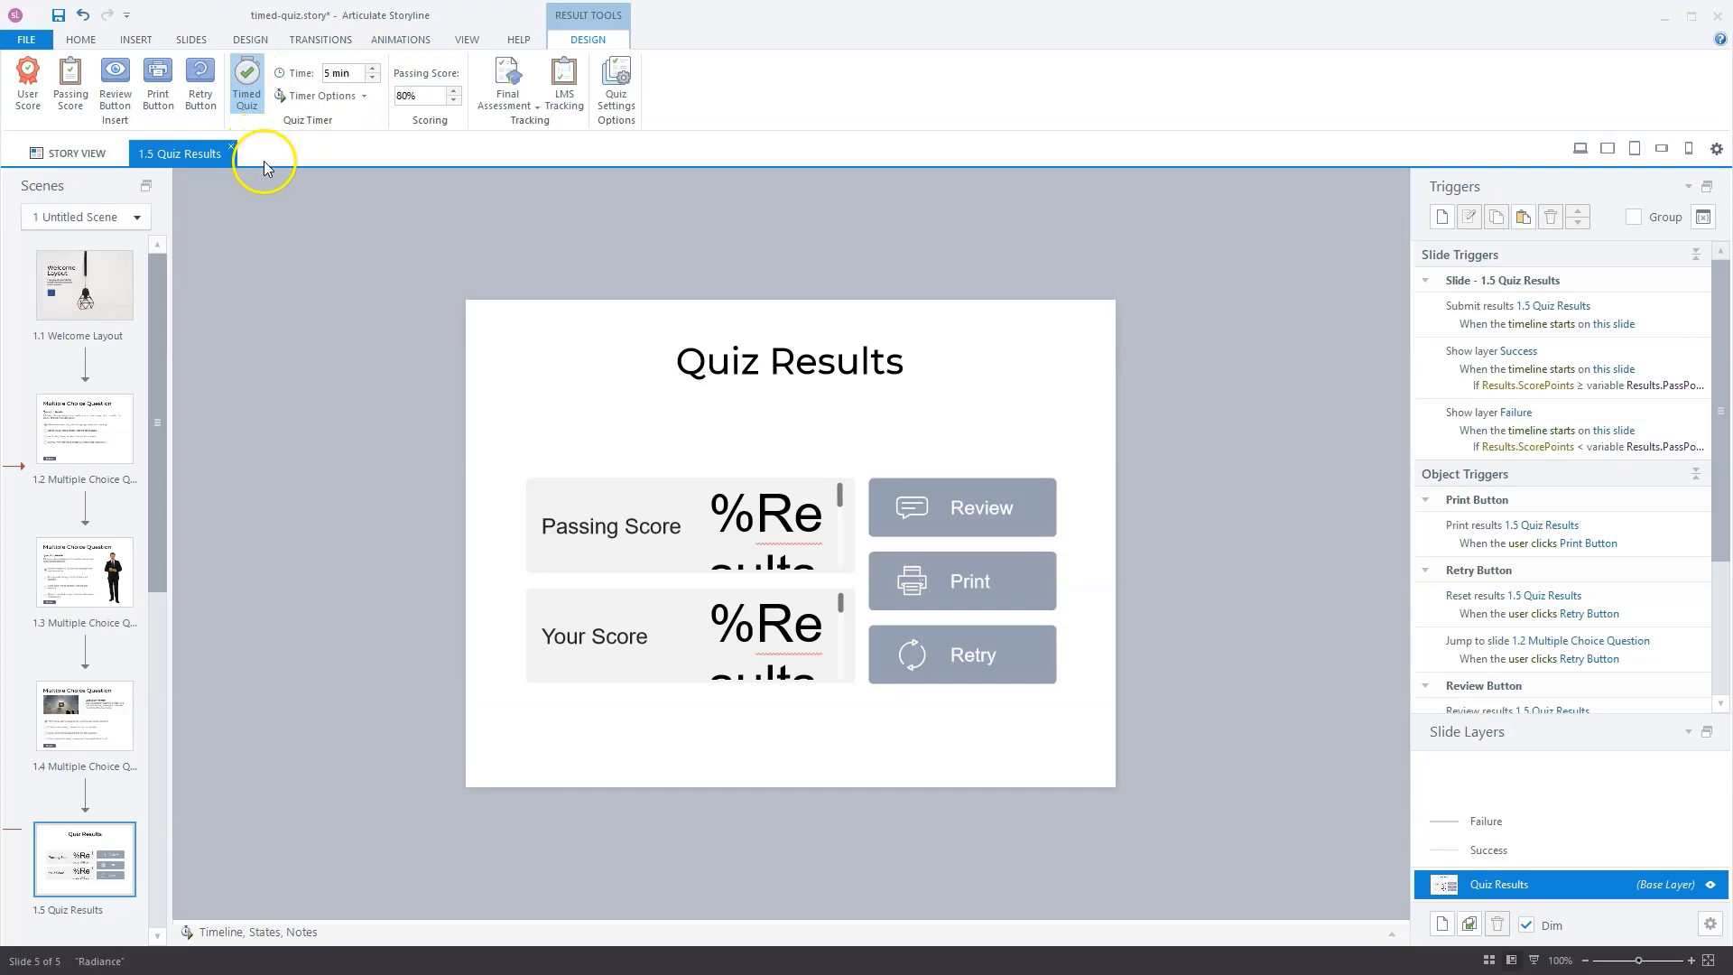
{"action": "left_click", "coordinate": [329, 74]}
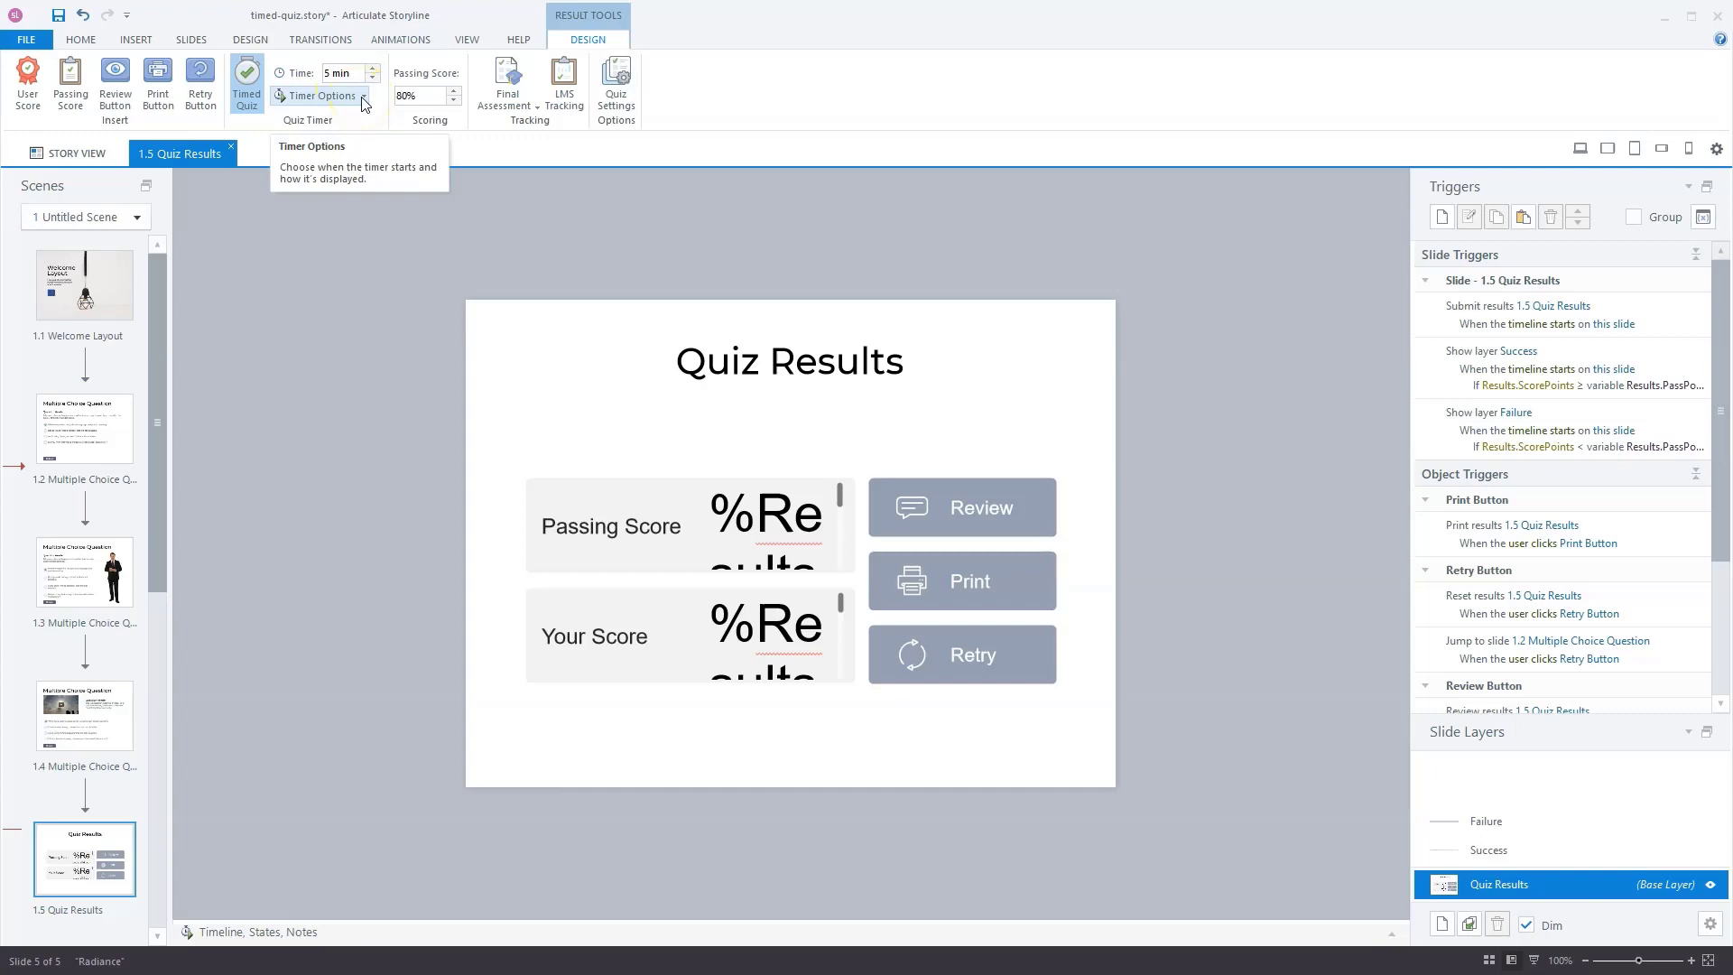
Keep the timer starting with the first question and showing Remaining, then preview the project with F12
{"action": "left_click", "coordinate": [362, 97]}
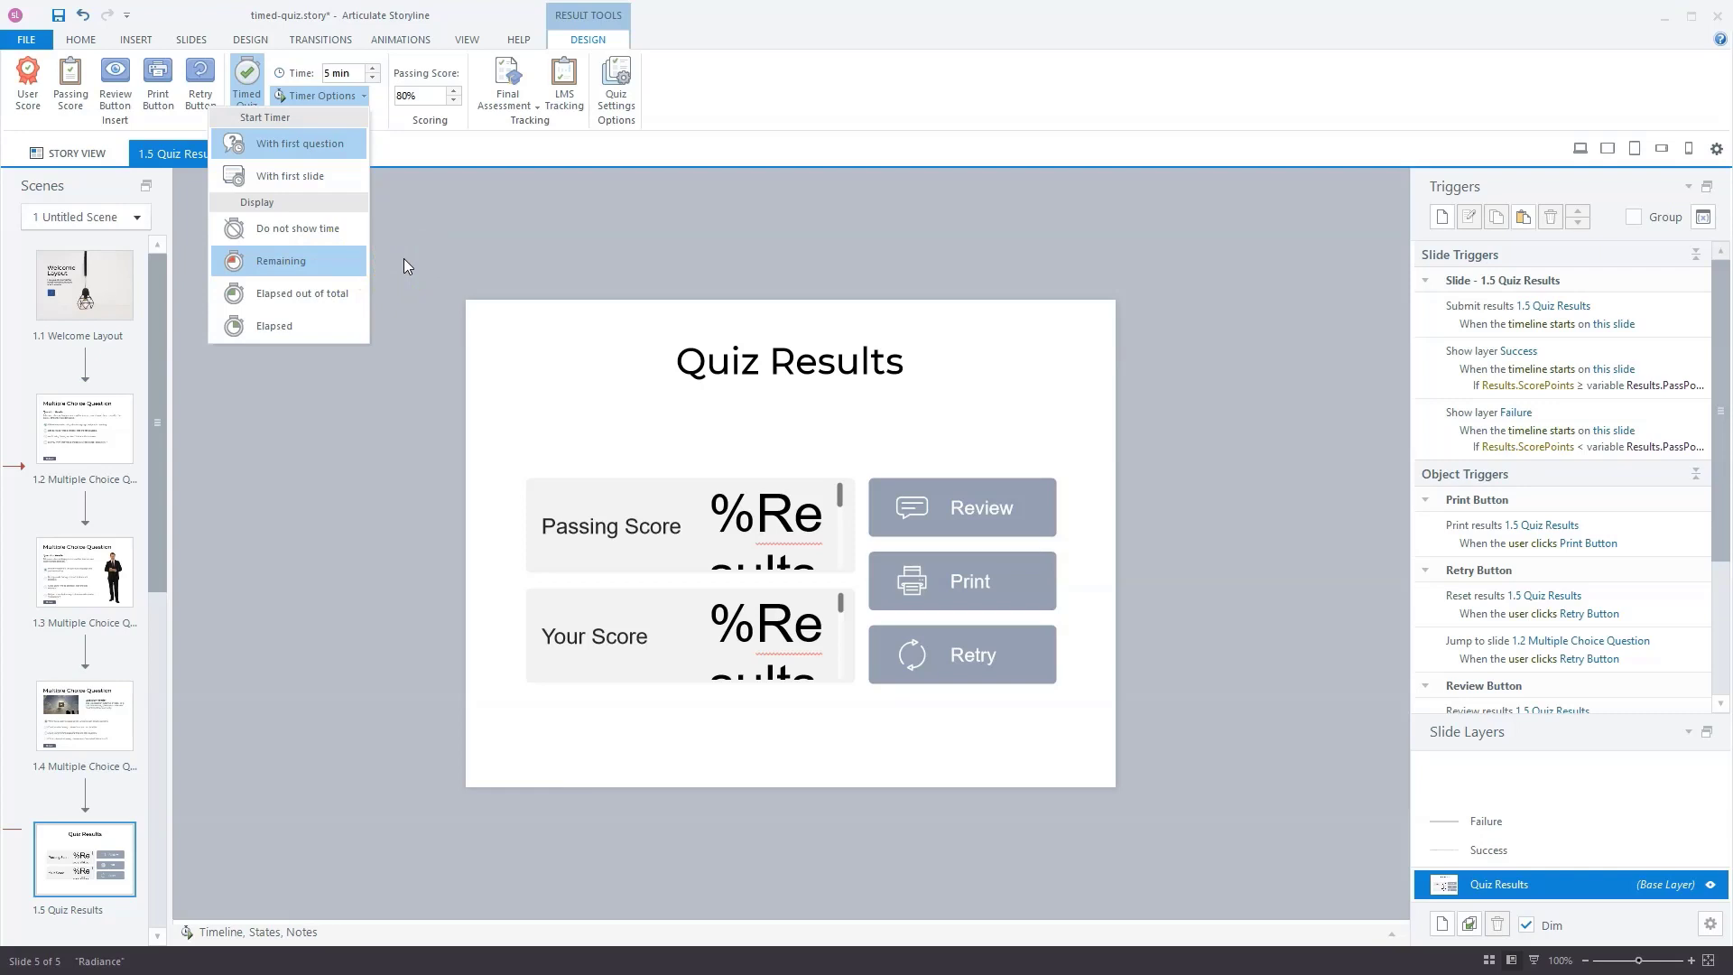
{"action": "key", "text": "F12"}
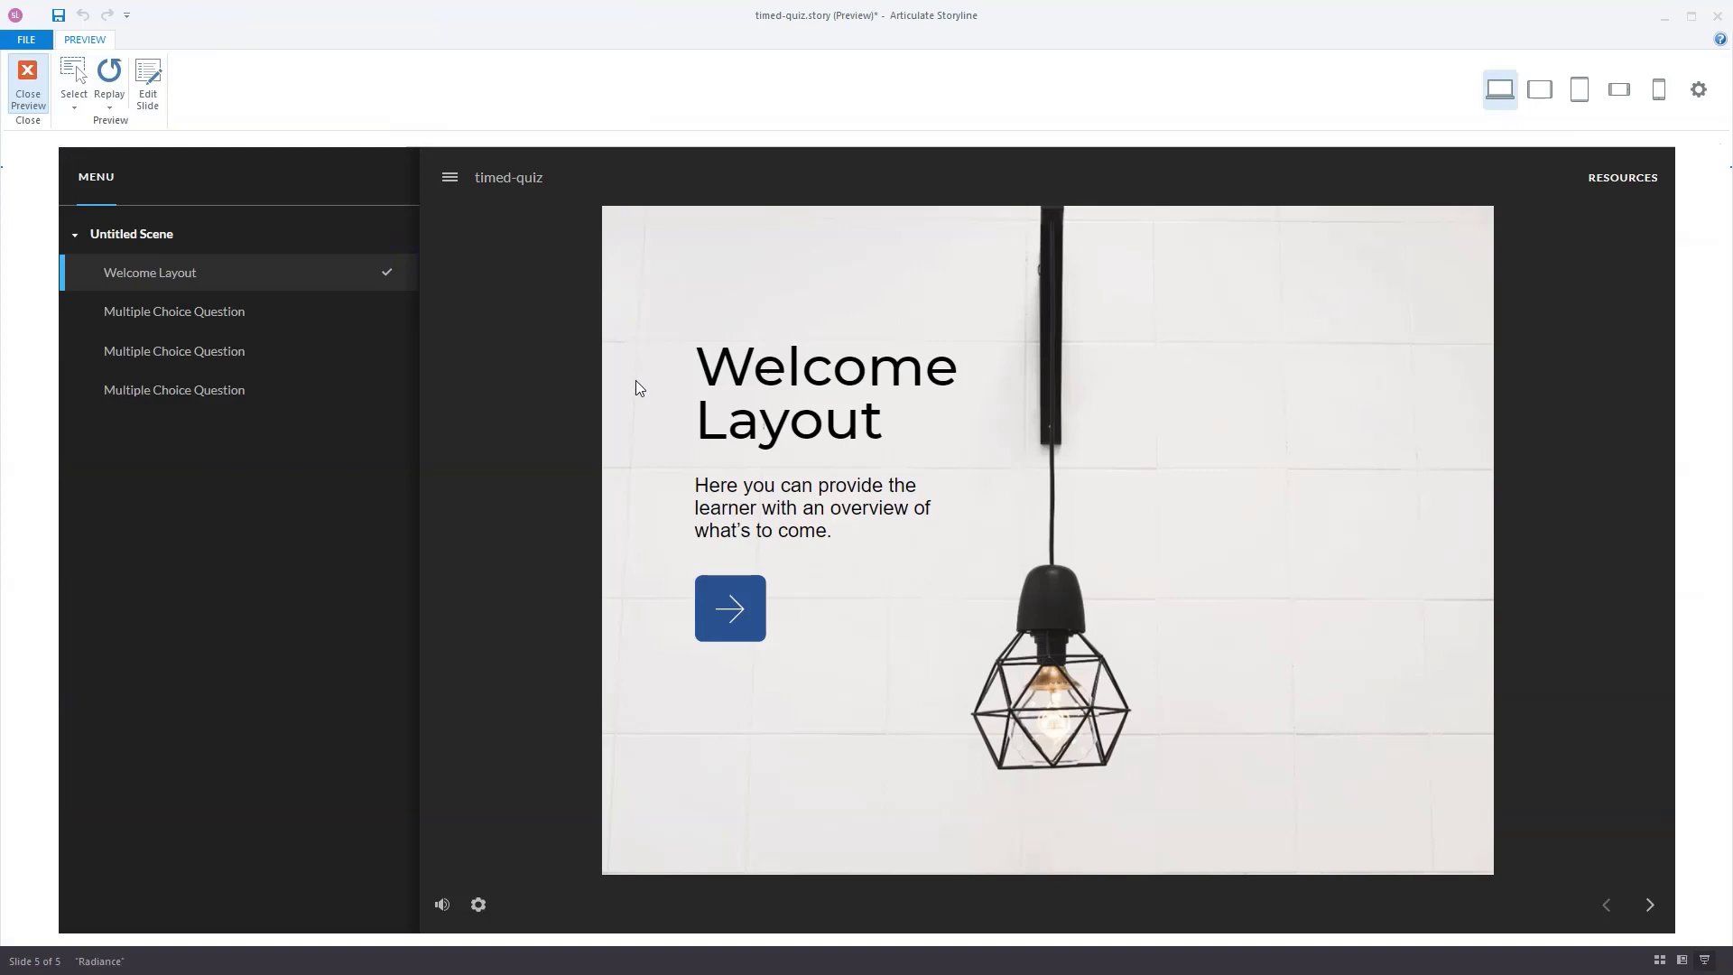
In the preview, start the quiz and answer the first question correctly, then submit the second unanswered
{"action": "left_click", "coordinate": [450, 178]}
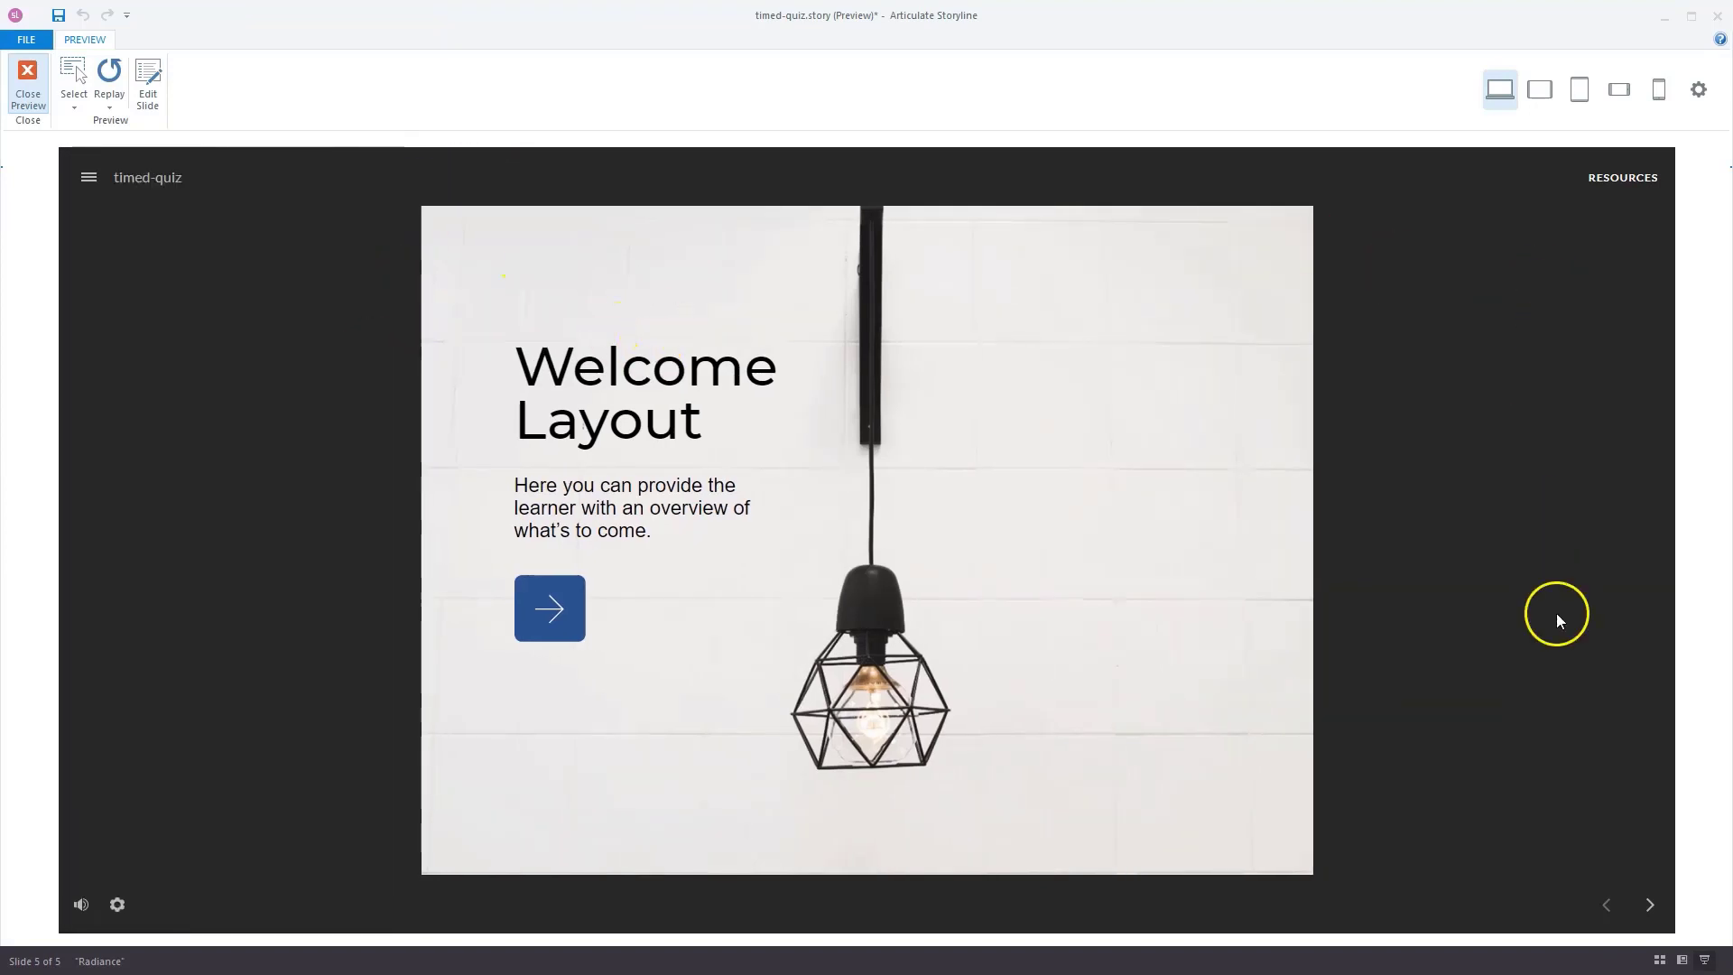
{"action": "left_click", "coordinate": [552, 614]}
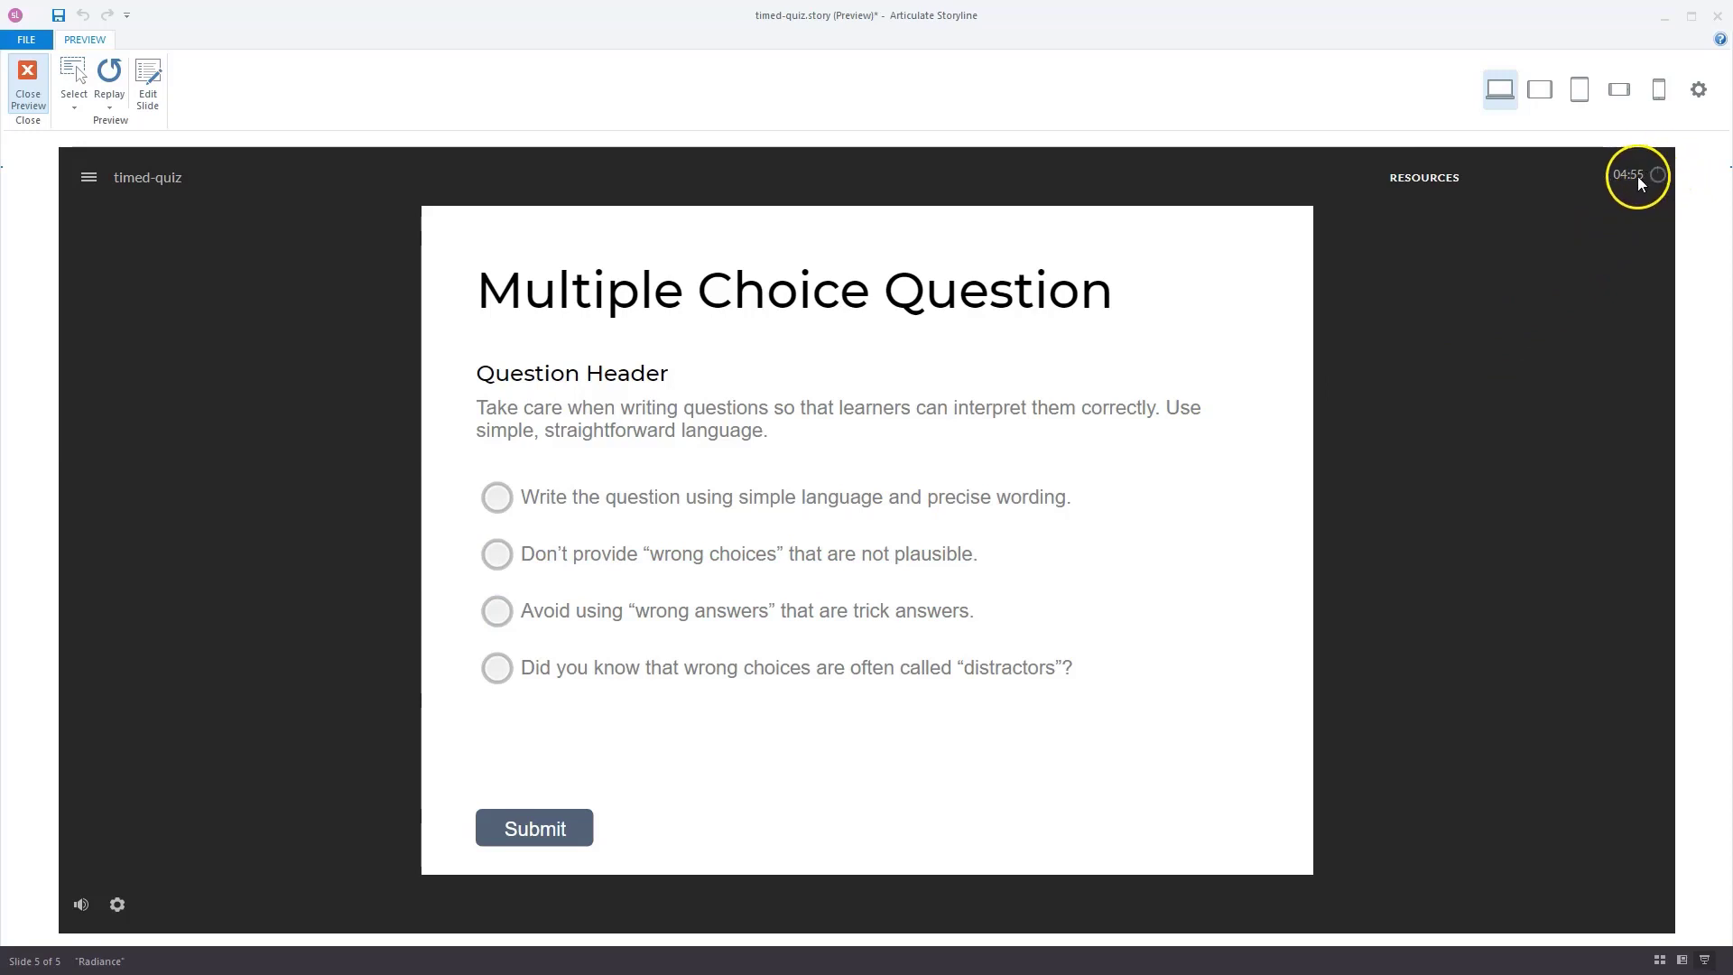
{"action": "left_click", "coordinate": [497, 498]}
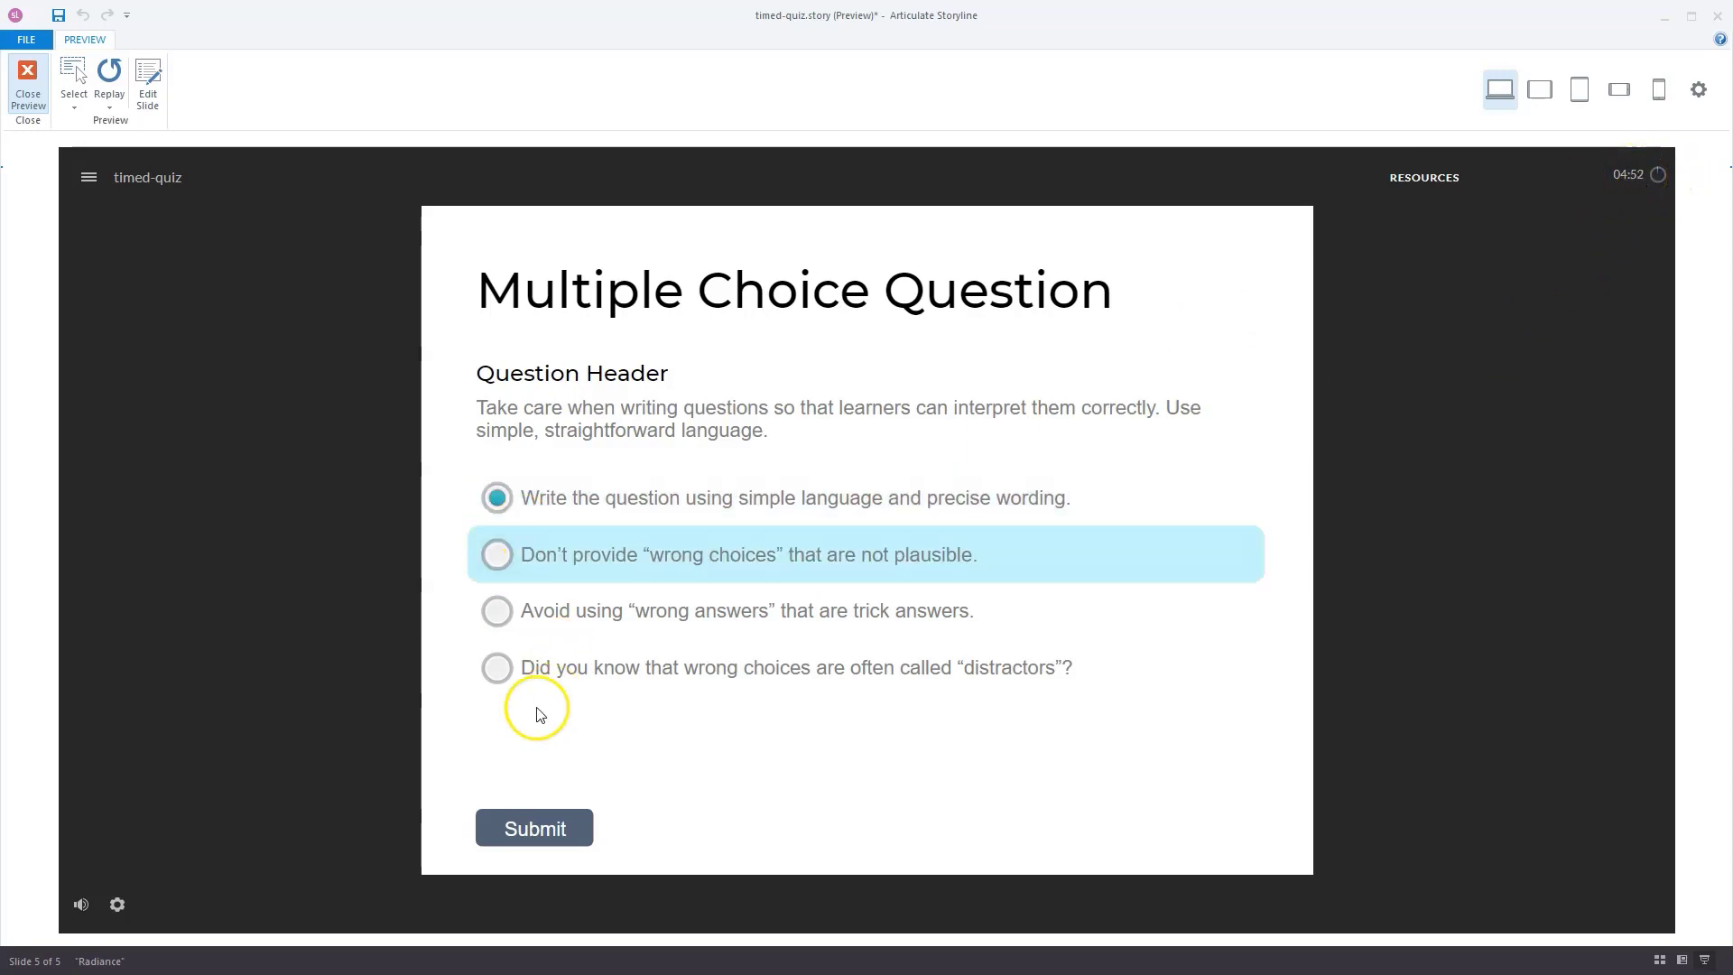
{"action": "left_click", "coordinate": [534, 825]}
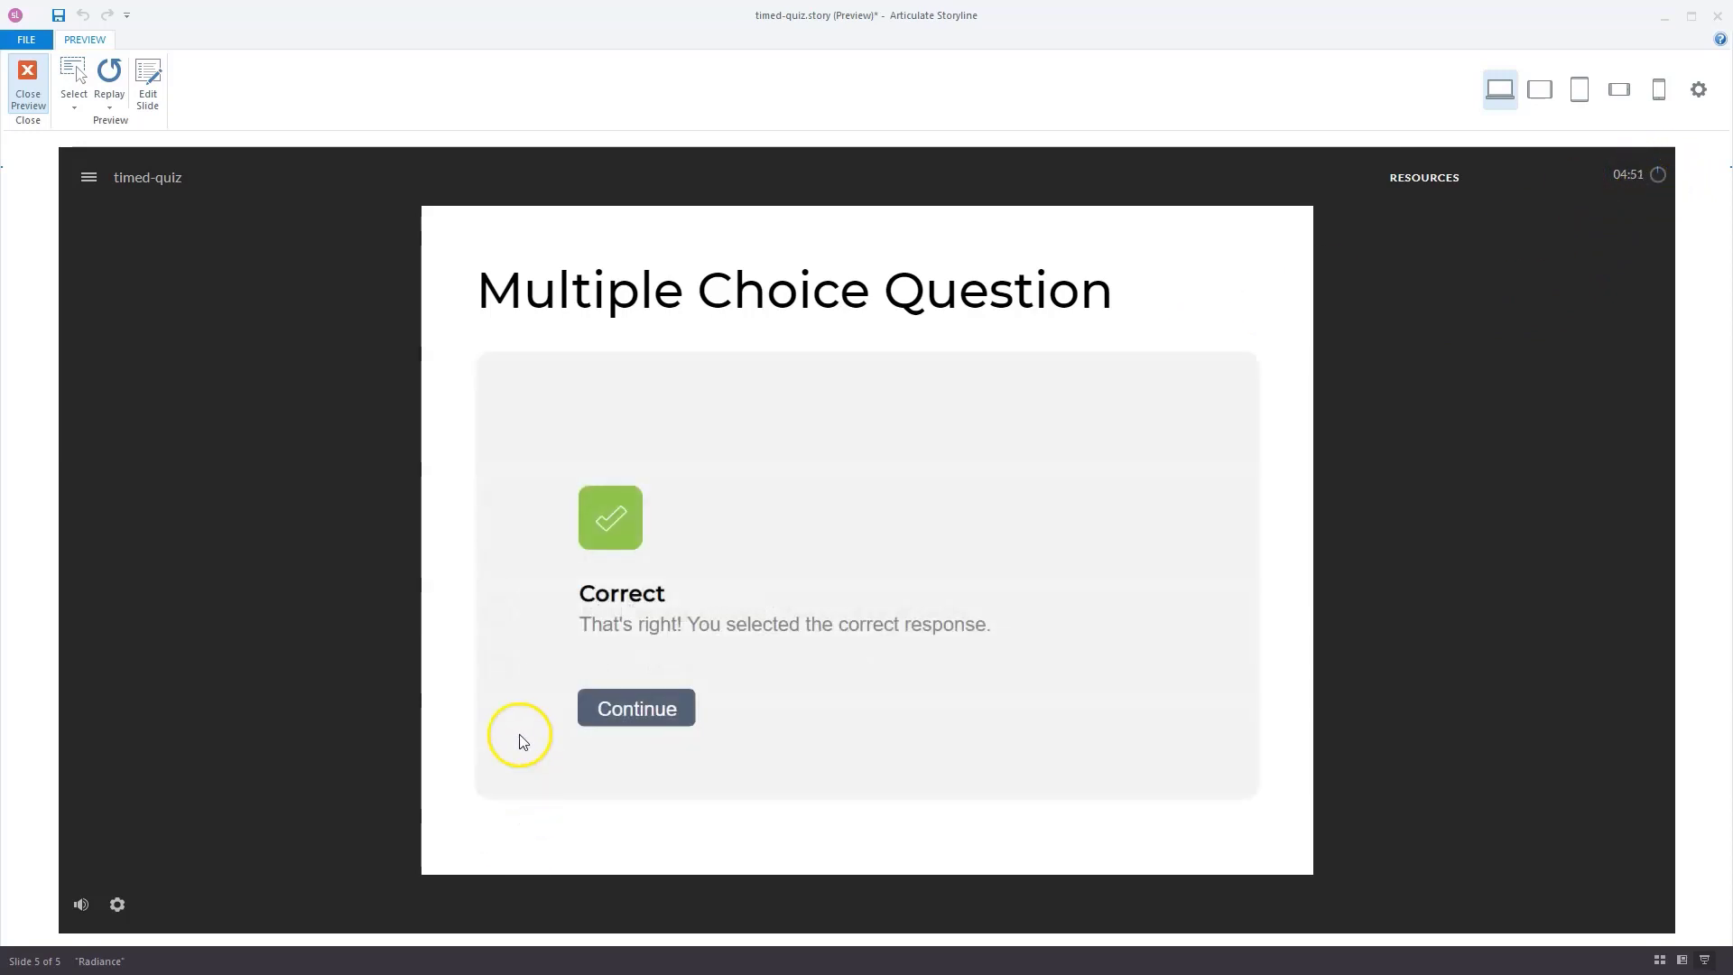
{"action": "left_click", "coordinate": [631, 708]}
{"action": "left_click", "coordinate": [534, 826]}
{"action": "left_click", "coordinate": [887, 598]}
Answer the remaining questions correctly and retry the video question after a wrong answer, reaching Quiz Results
{"action": "left_click", "coordinate": [517, 503]}
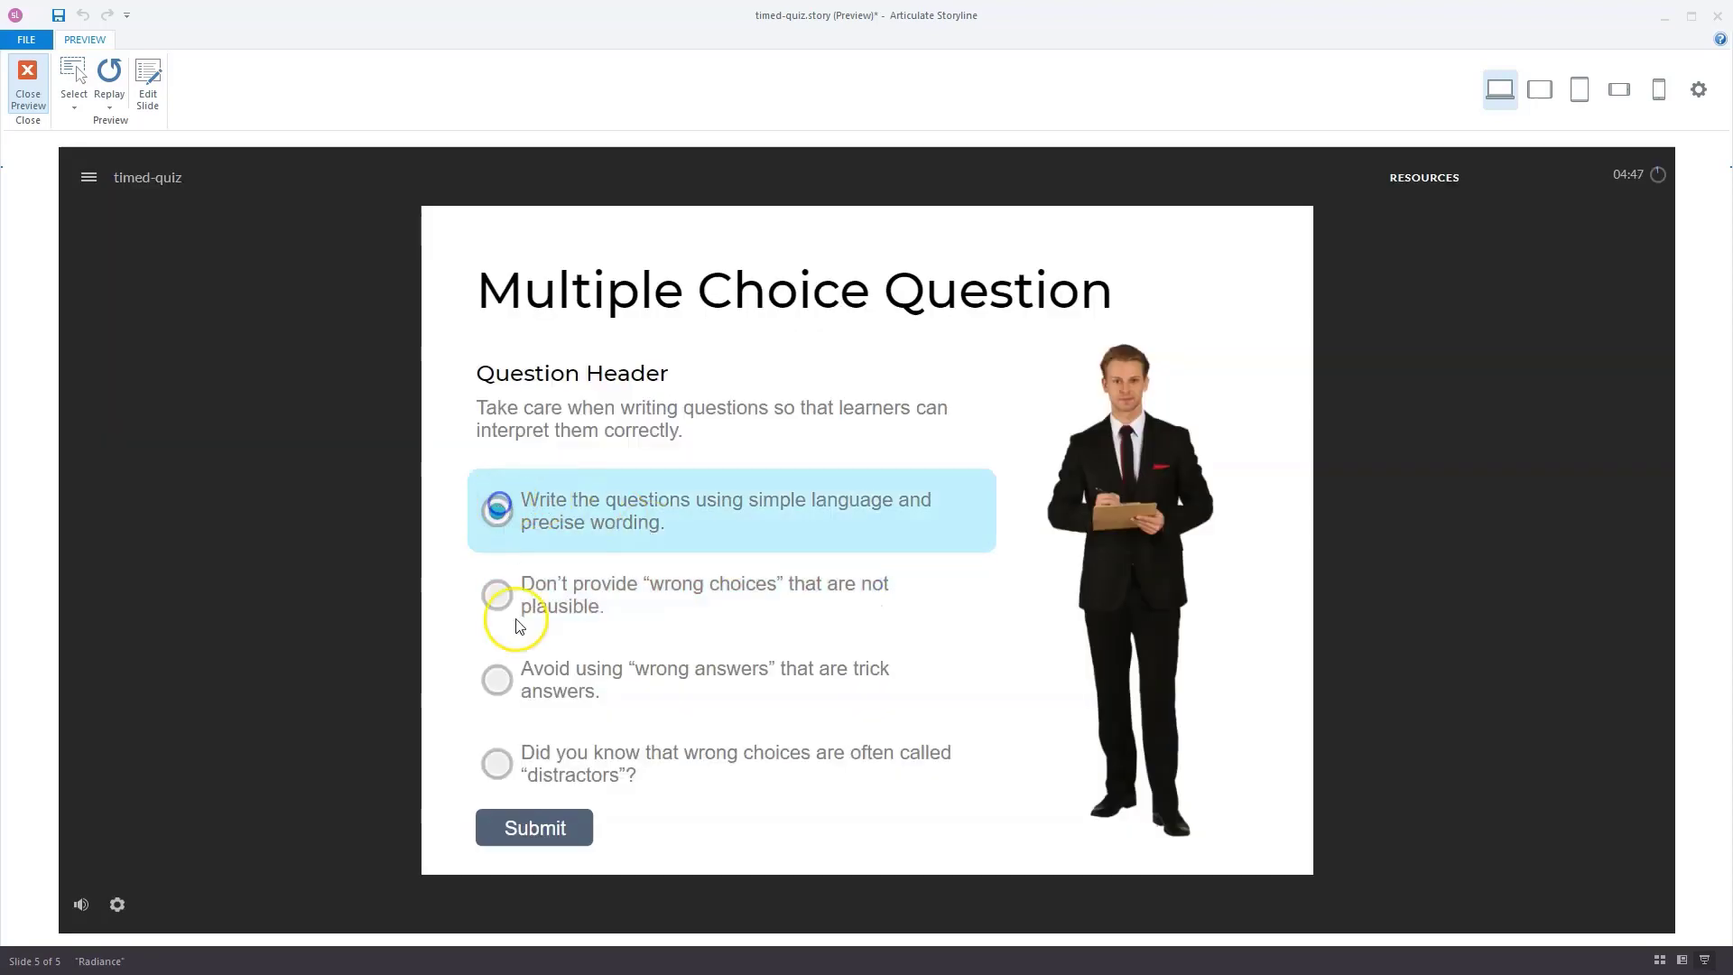
{"action": "left_click", "coordinate": [531, 826]}
{"action": "left_click", "coordinate": [614, 706]}
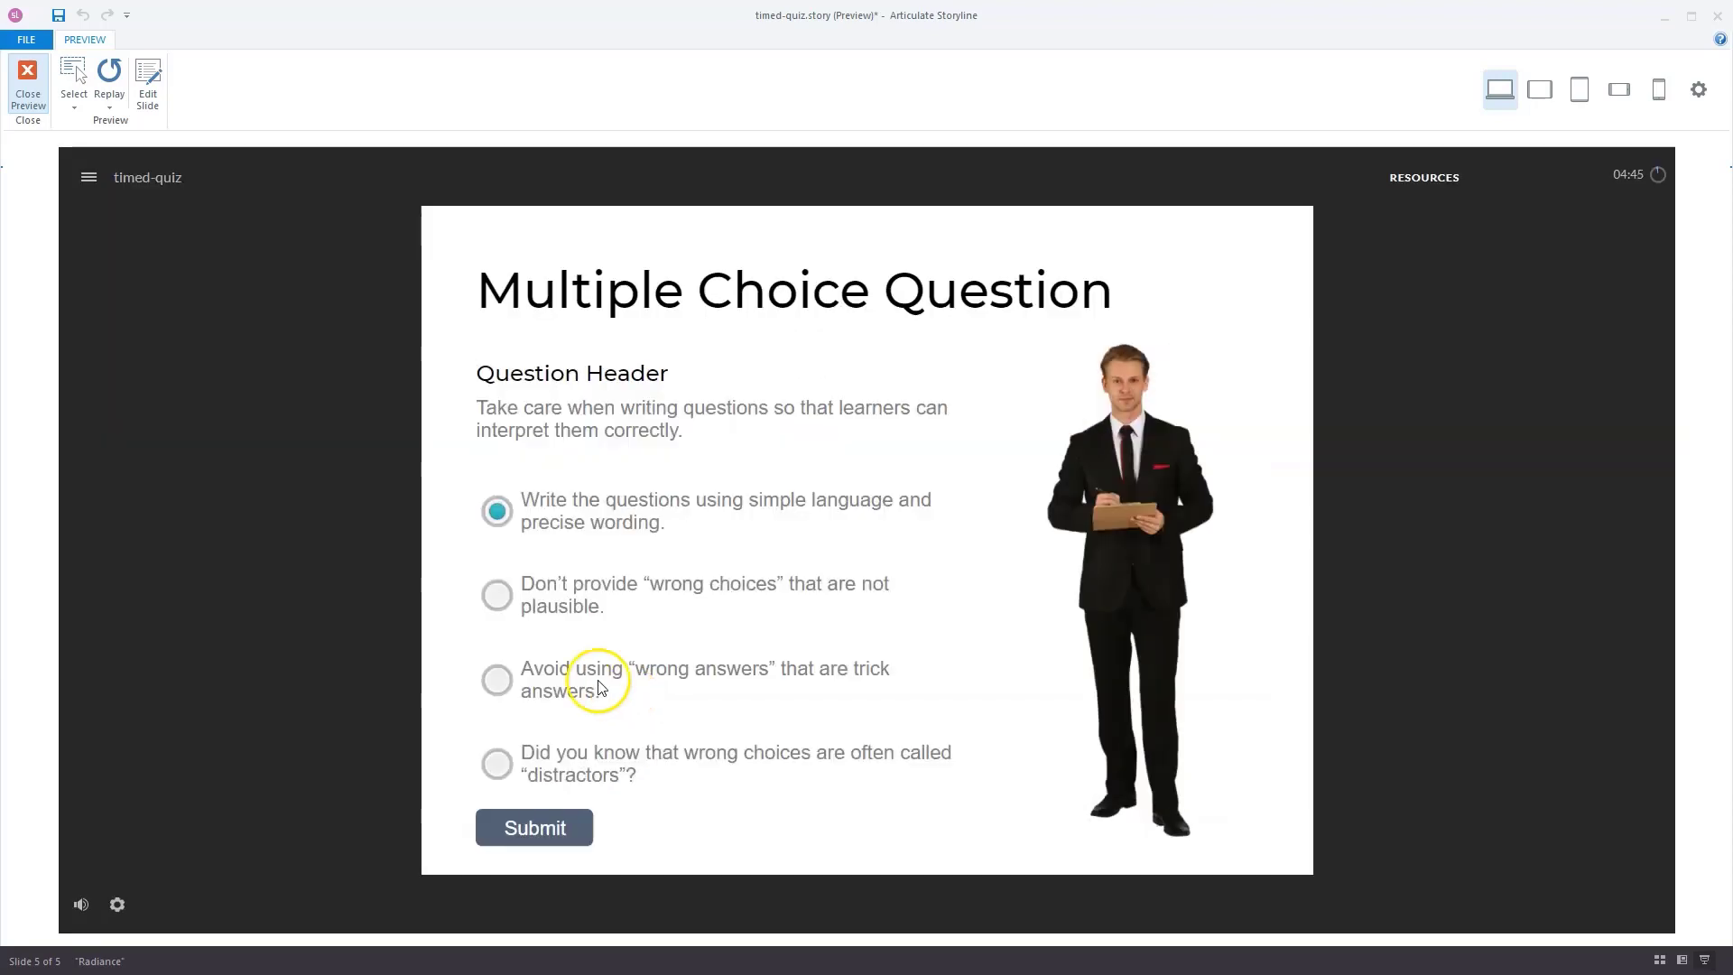
{"action": "left_click", "coordinate": [521, 844]}
{"action": "left_click", "coordinate": [520, 639]}
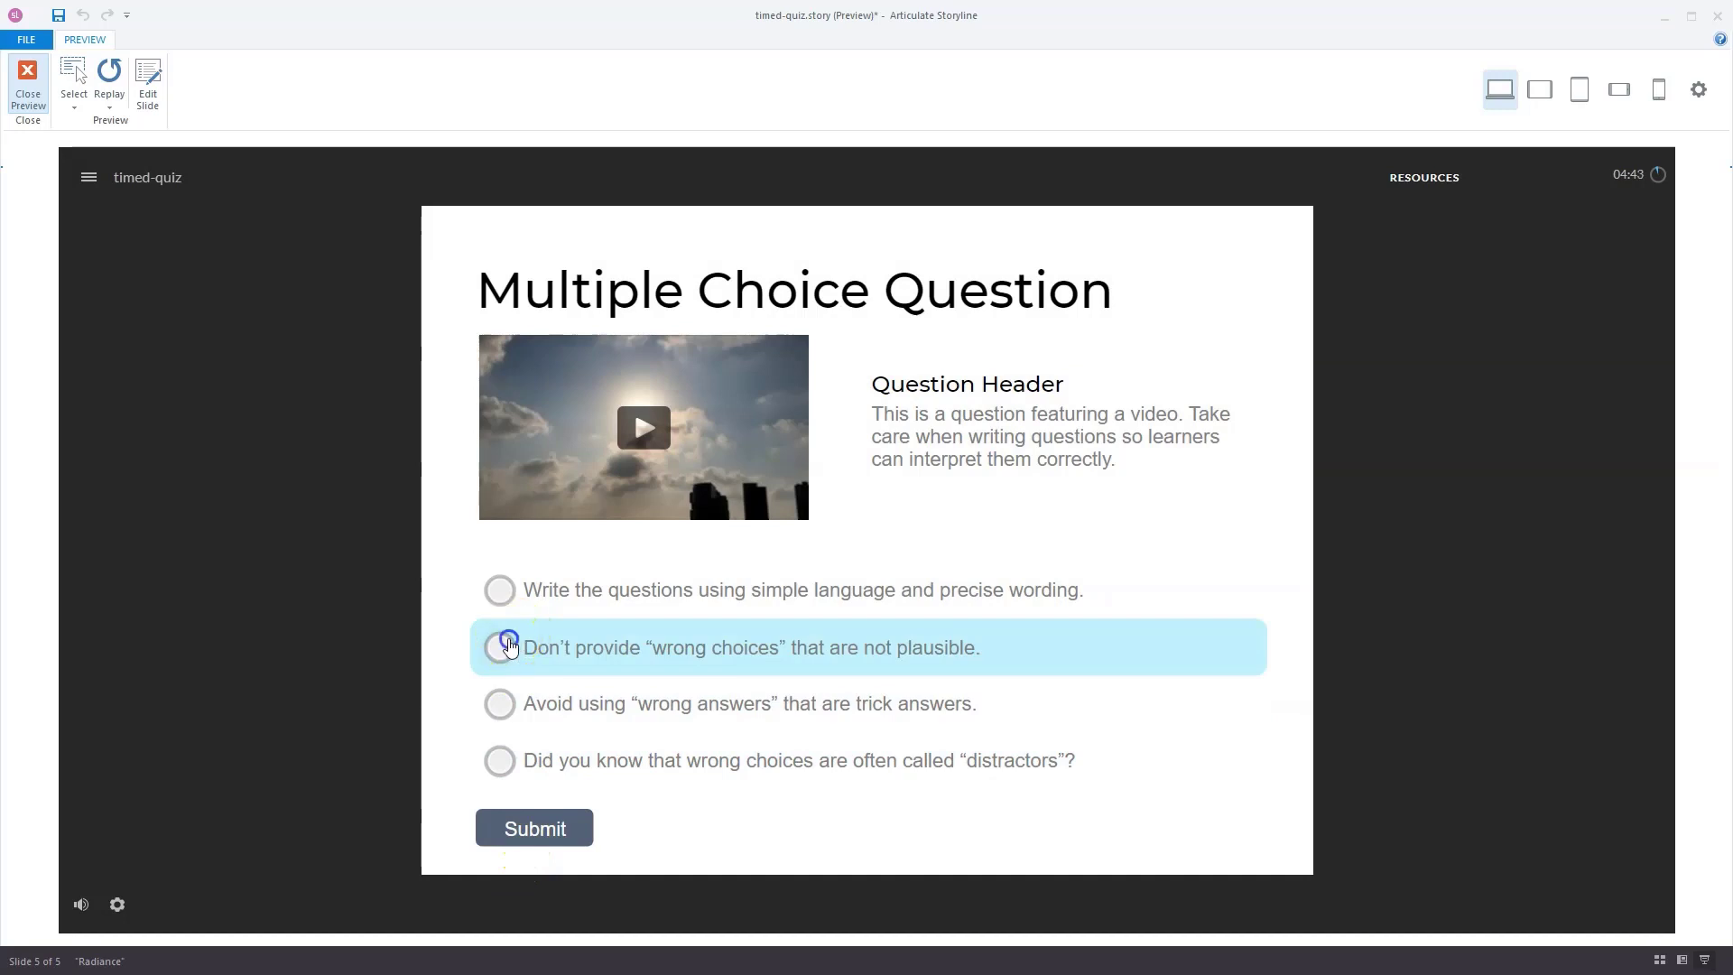
{"action": "left_click", "coordinate": [533, 827]}
{"action": "left_click", "coordinate": [625, 699]}
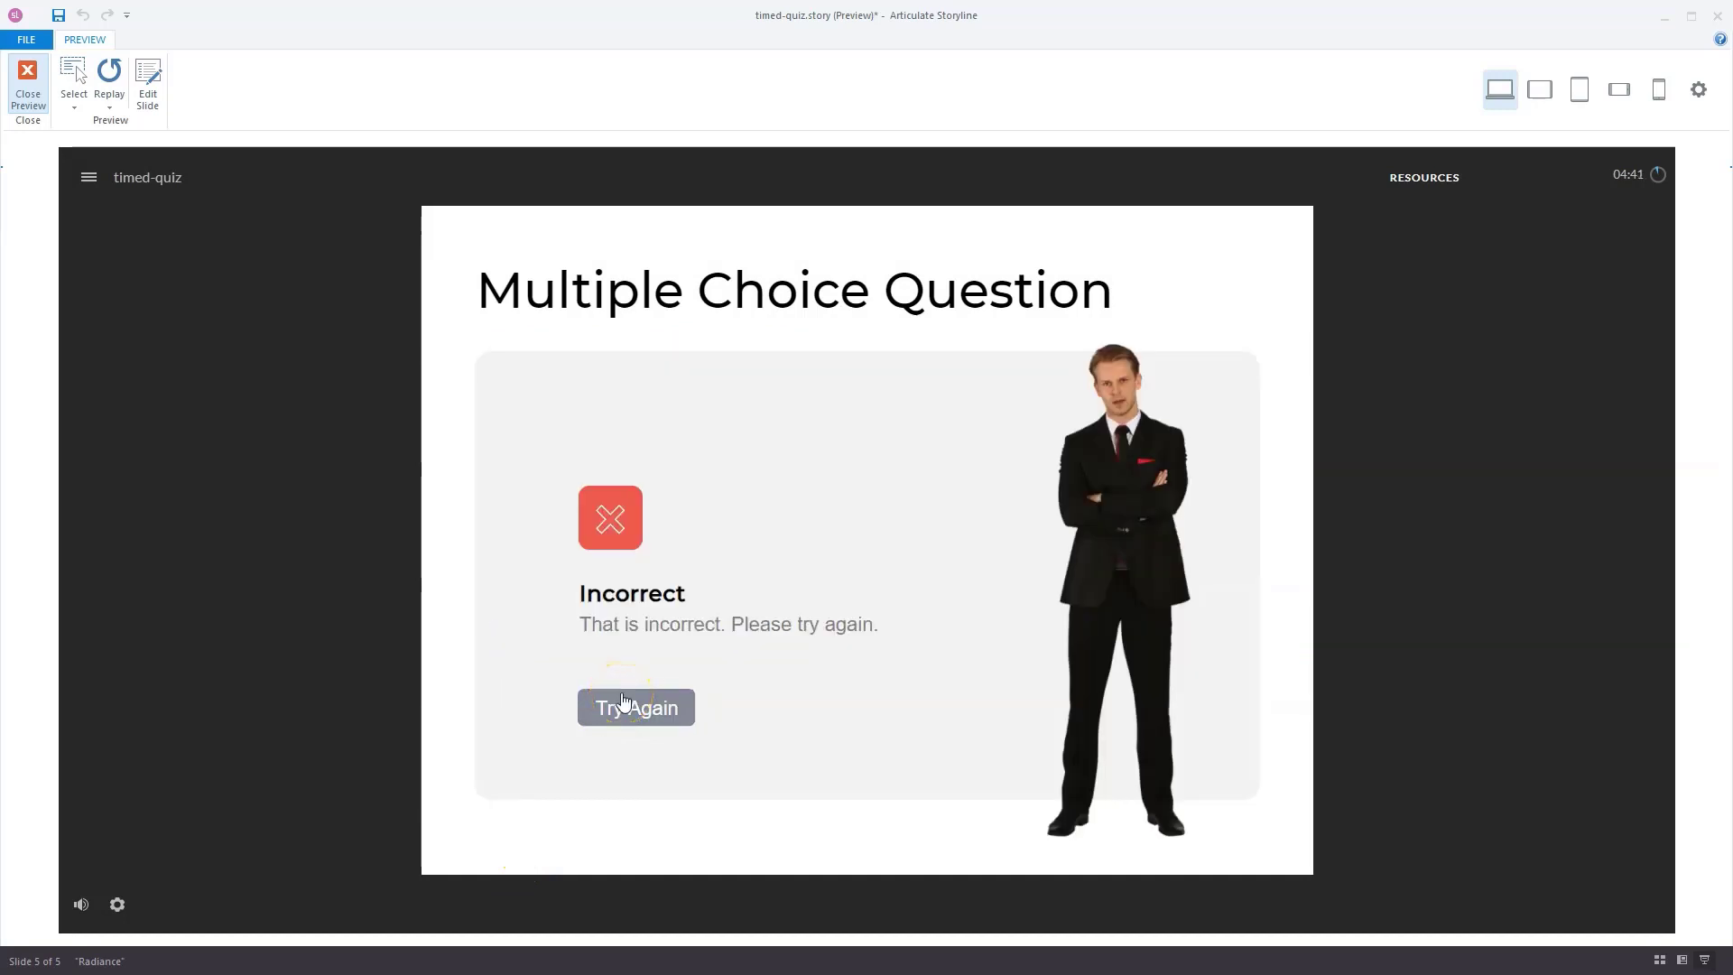
{"action": "left_click", "coordinate": [502, 592]}
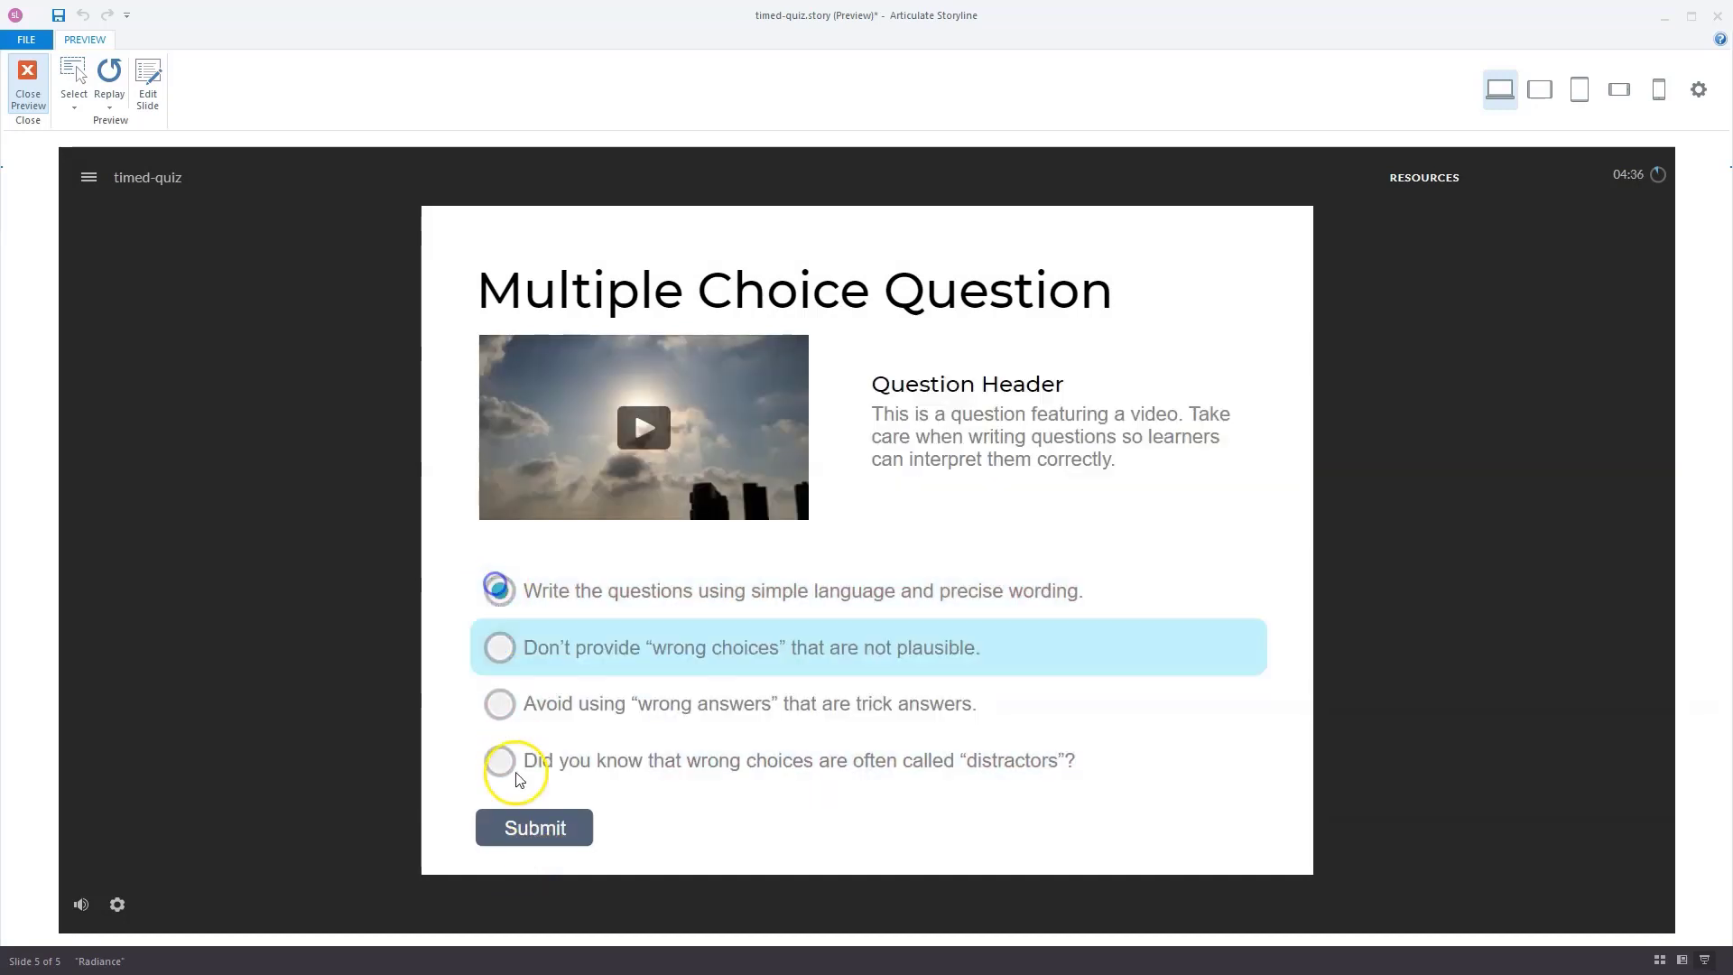
{"action": "left_click", "coordinate": [530, 828]}
{"action": "left_click", "coordinate": [627, 709]}
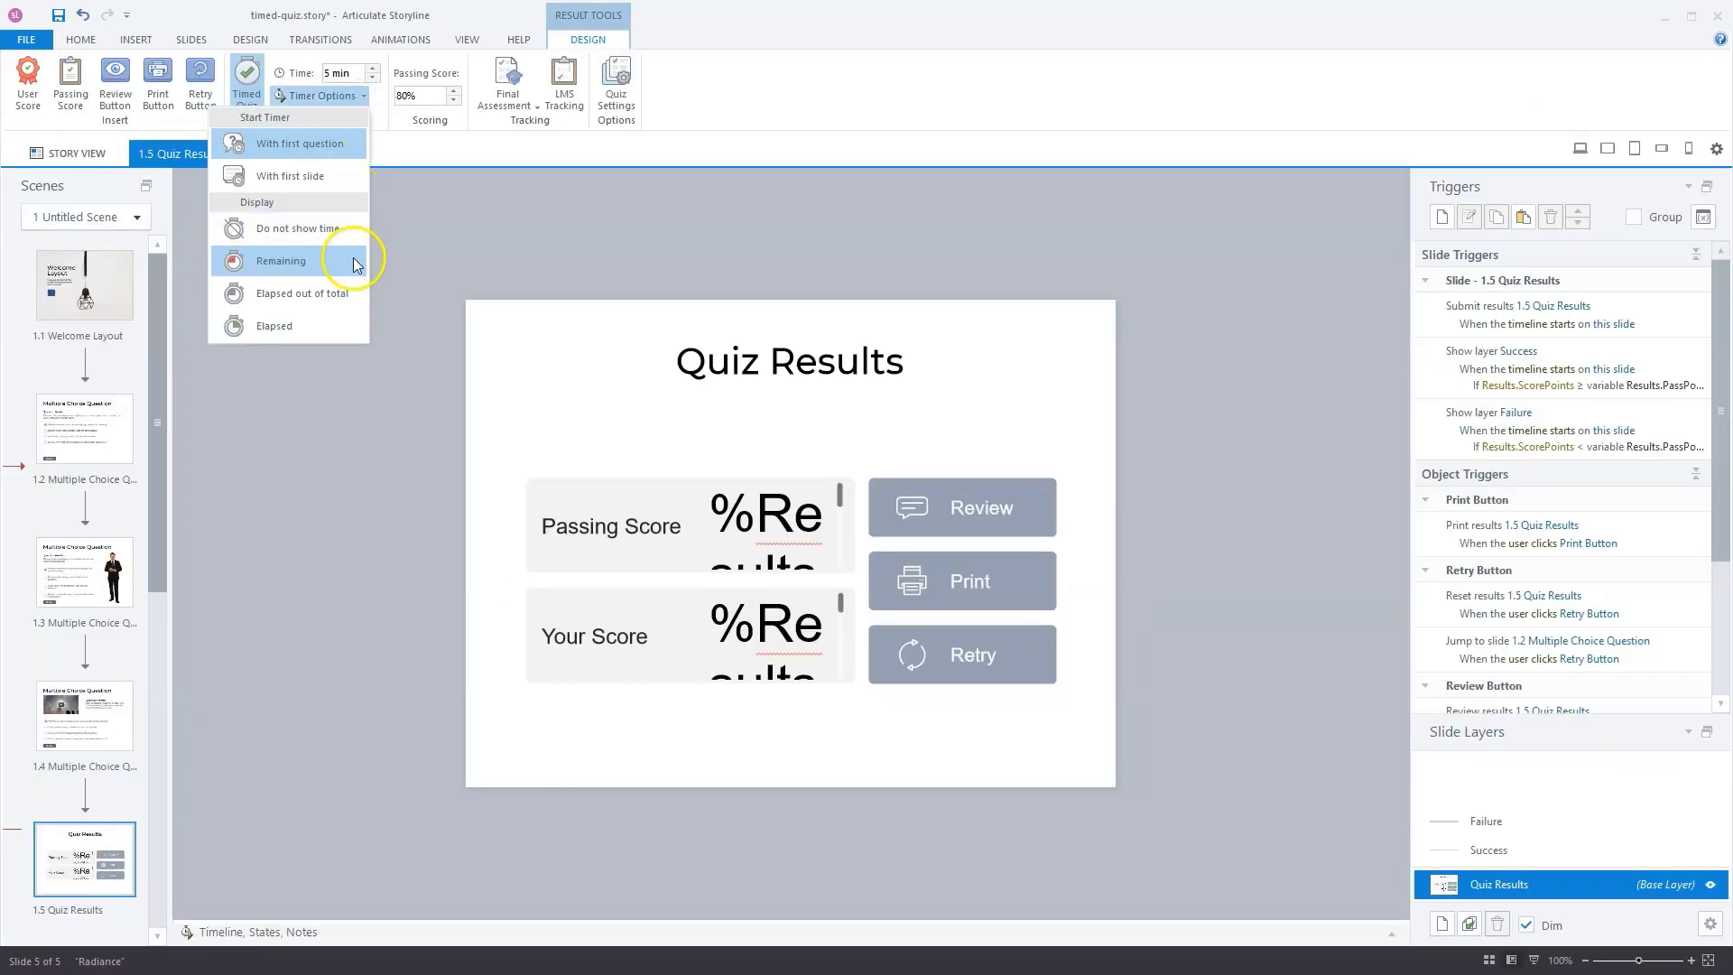
Change the timer display to Elapsed out of total and go back to the Home tab
{"action": "left_click", "coordinate": [293, 303]}
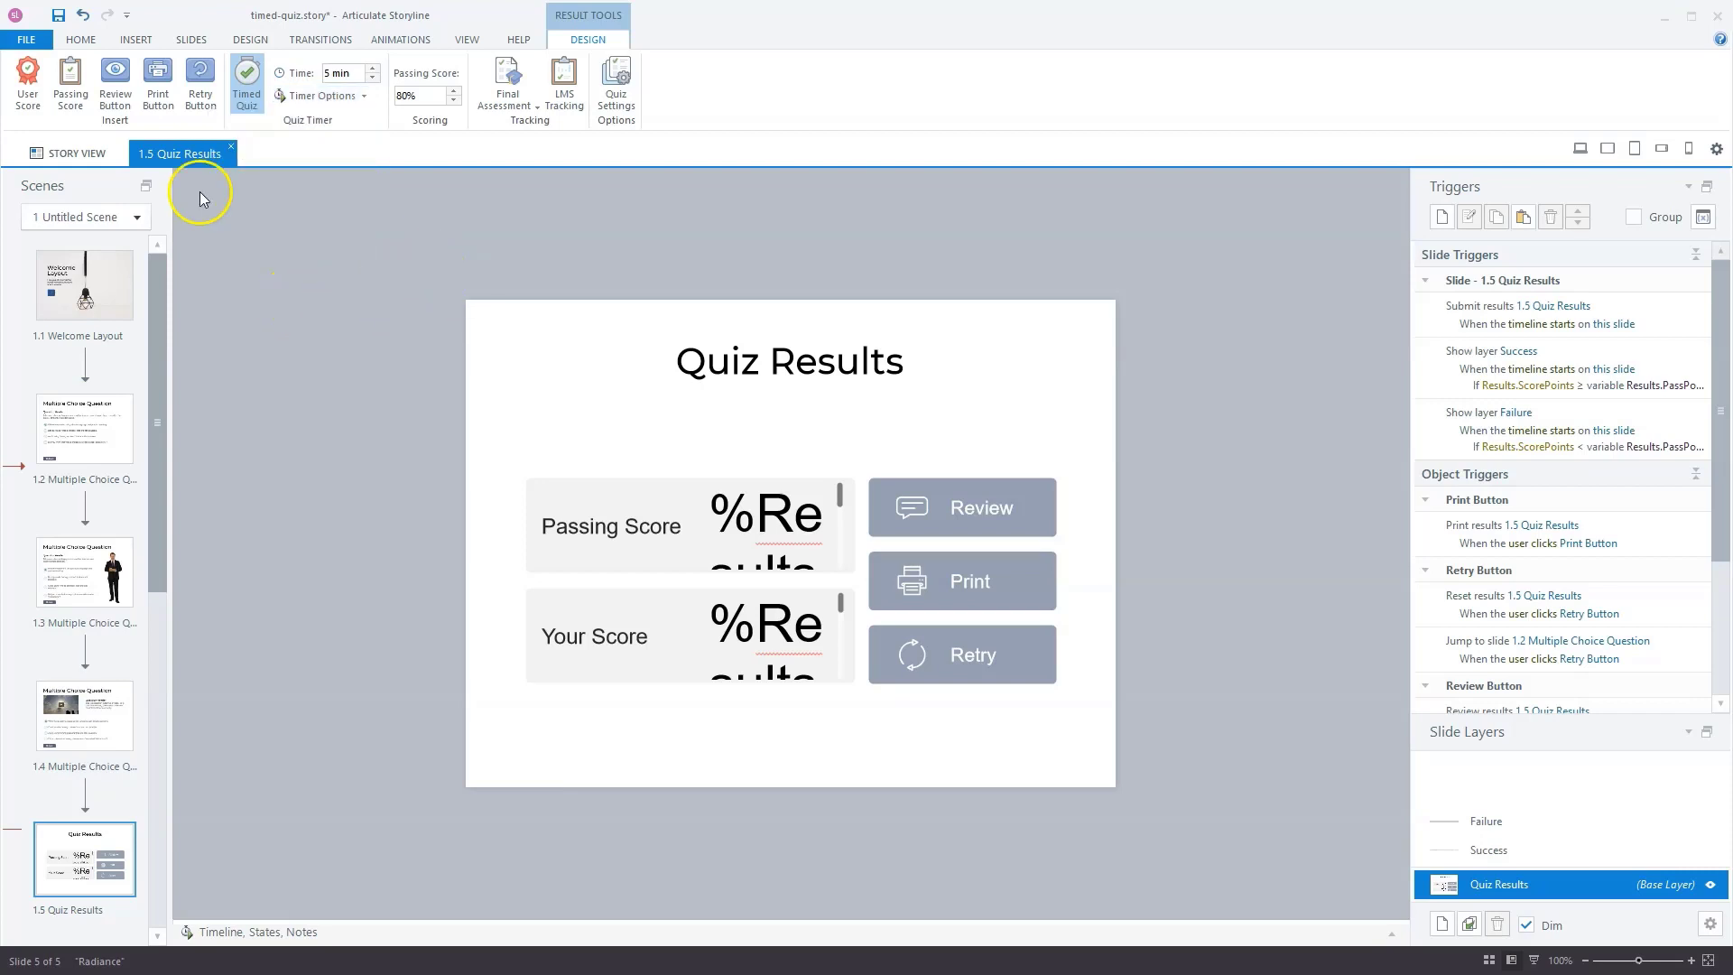
{"action": "left_click", "coordinate": [80, 40]}
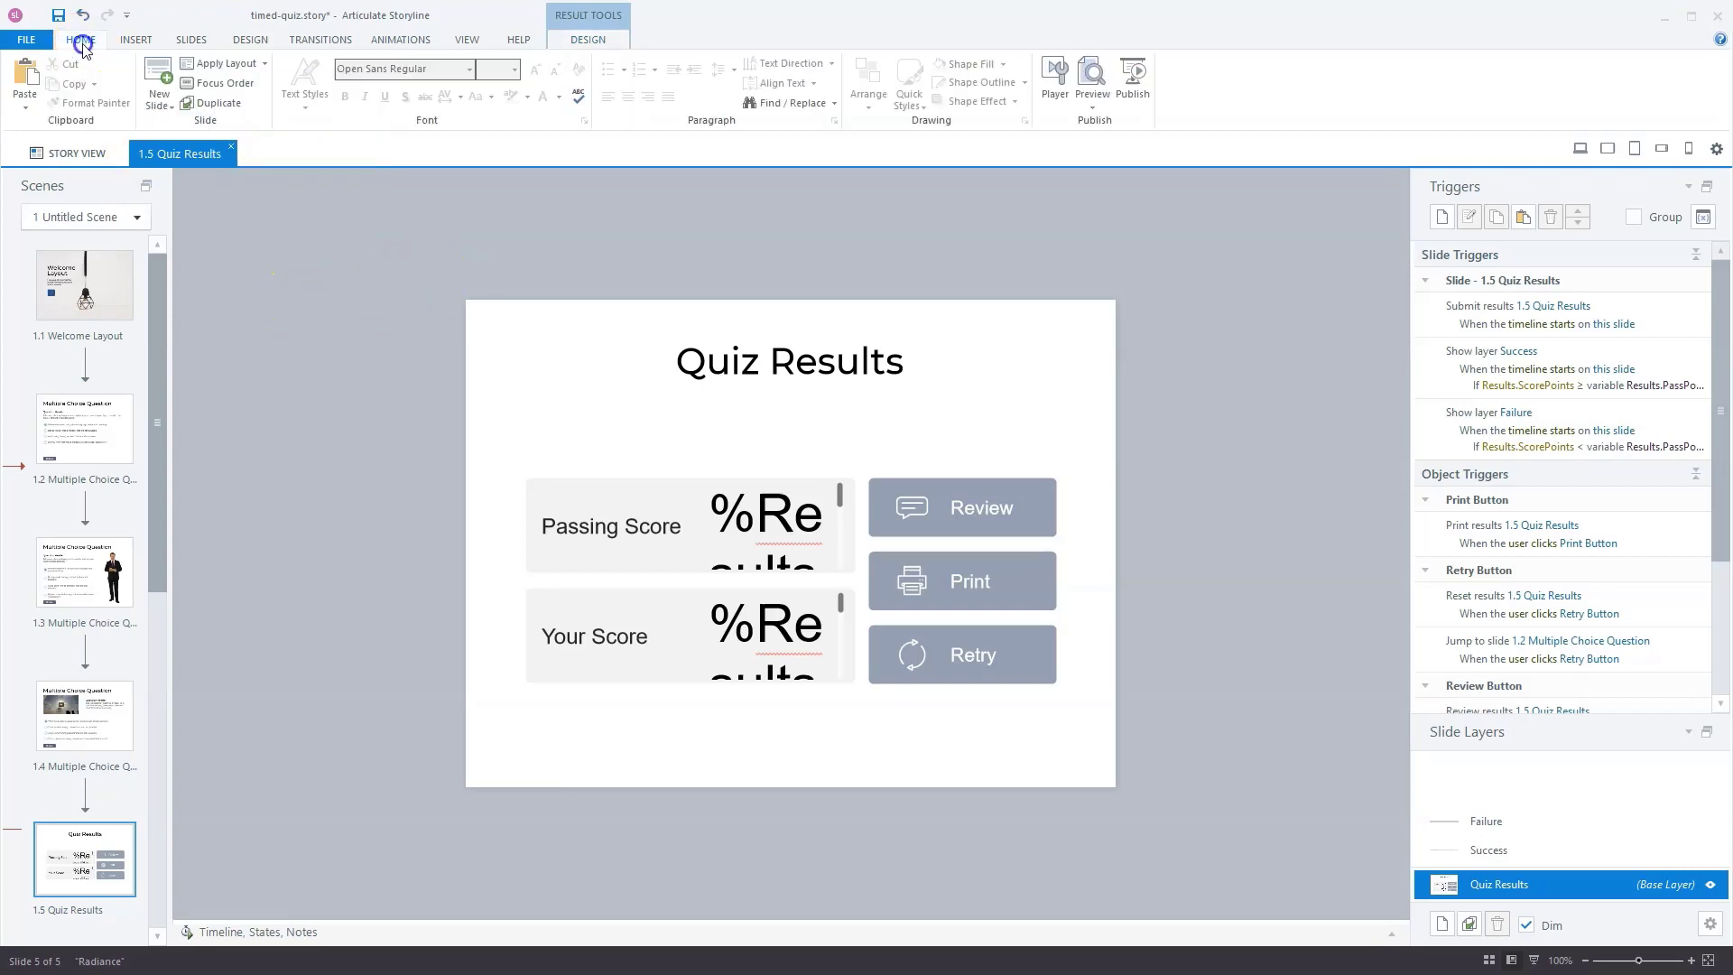
Preview the entire project and advance to the first question to see the elapsed-out-of-05:00 timer
{"action": "left_click", "coordinate": [1102, 114]}
{"action": "left_click", "coordinate": [1057, 153]}
{"action": "left_click", "coordinate": [448, 179]}
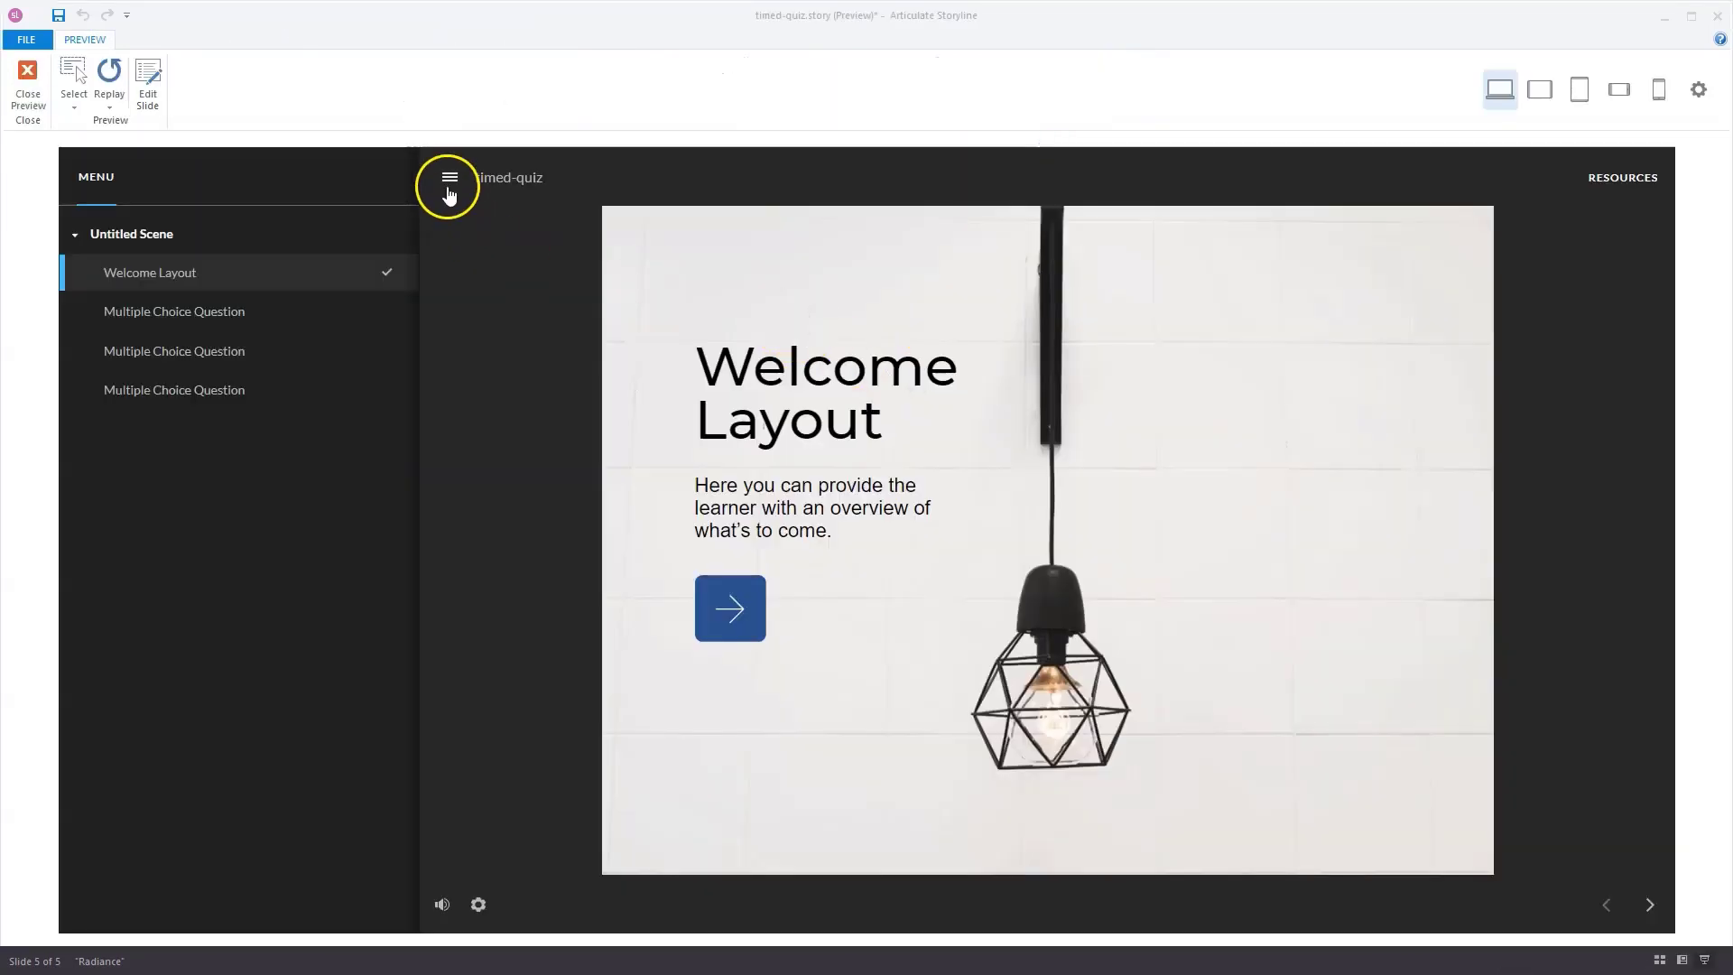
{"action": "left_click", "coordinate": [575, 593]}
{"action": "left_click", "coordinate": [553, 563]}
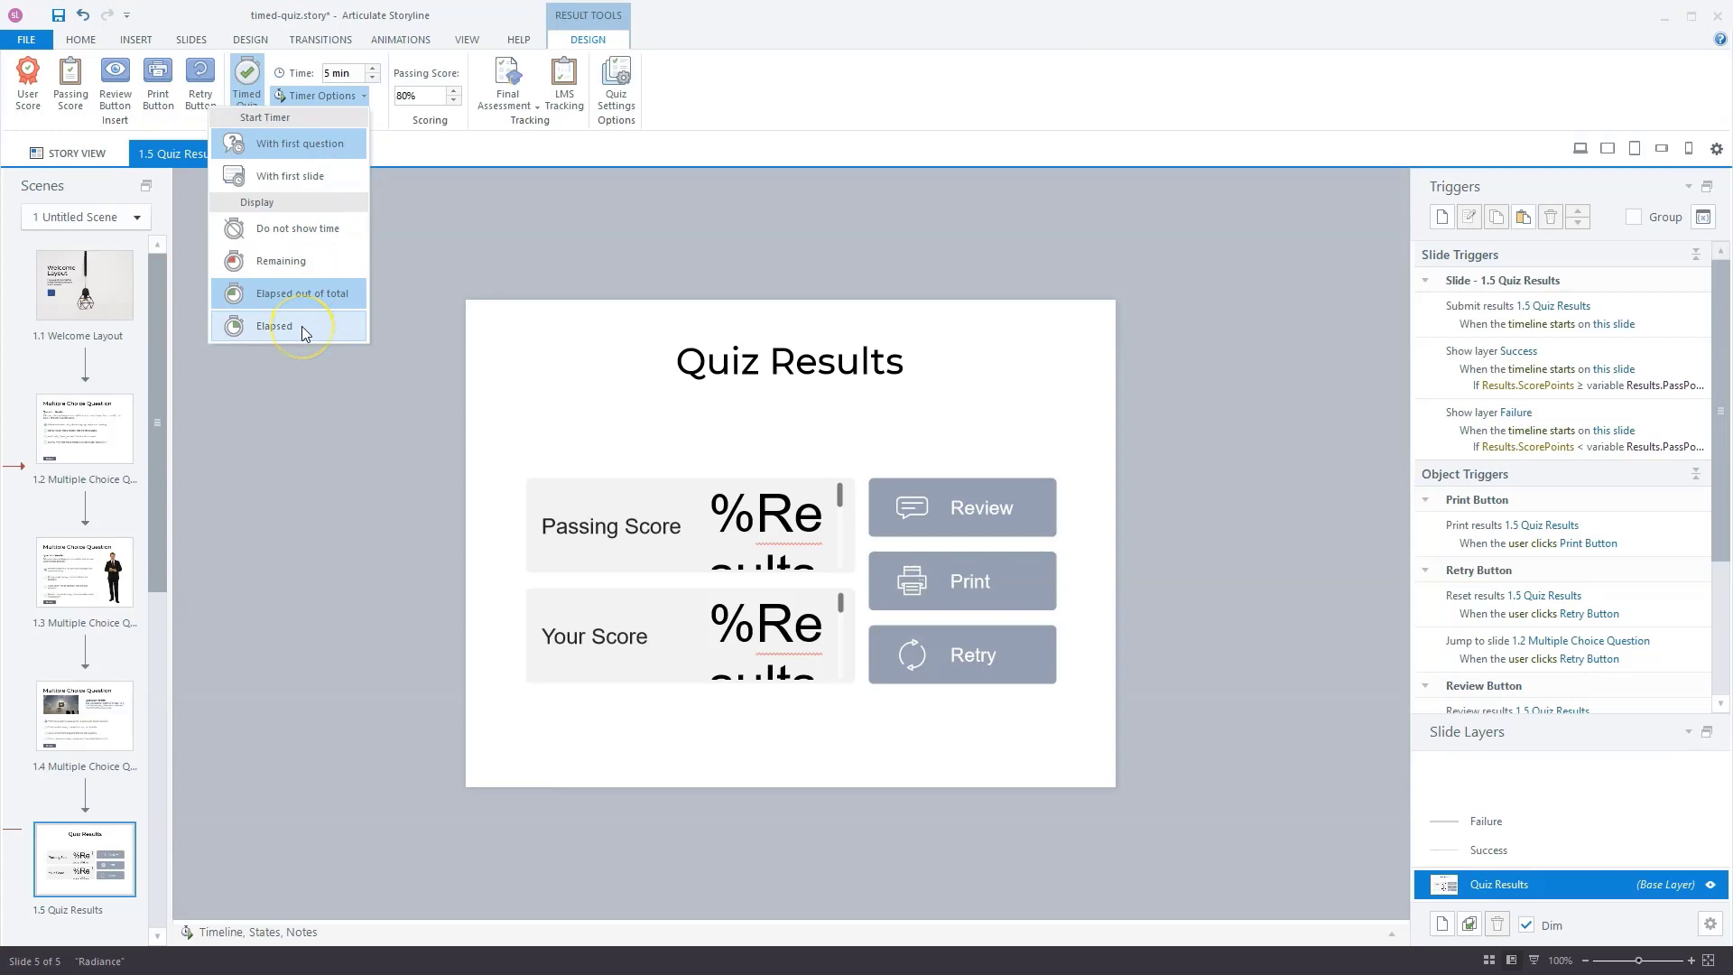
Set the timer display to Elapsed only and preview the entire project
{"action": "left_click", "coordinate": [302, 326]}
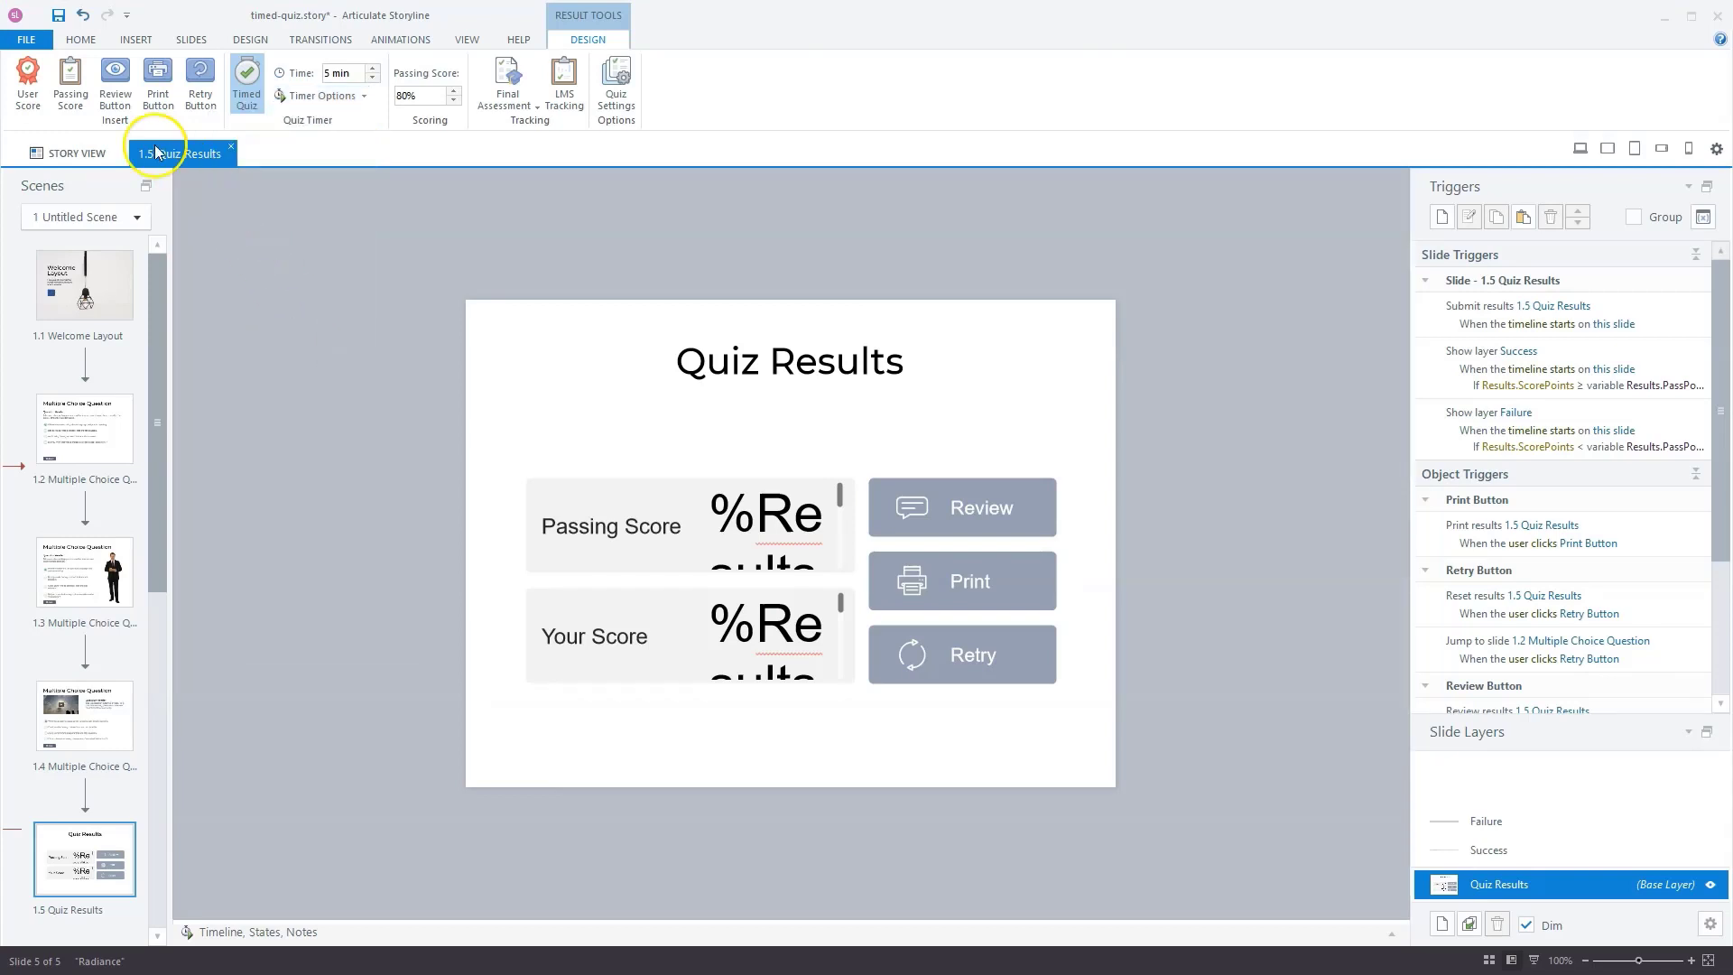
{"action": "left_click", "coordinate": [80, 39]}
{"action": "left_click", "coordinate": [1089, 108]}
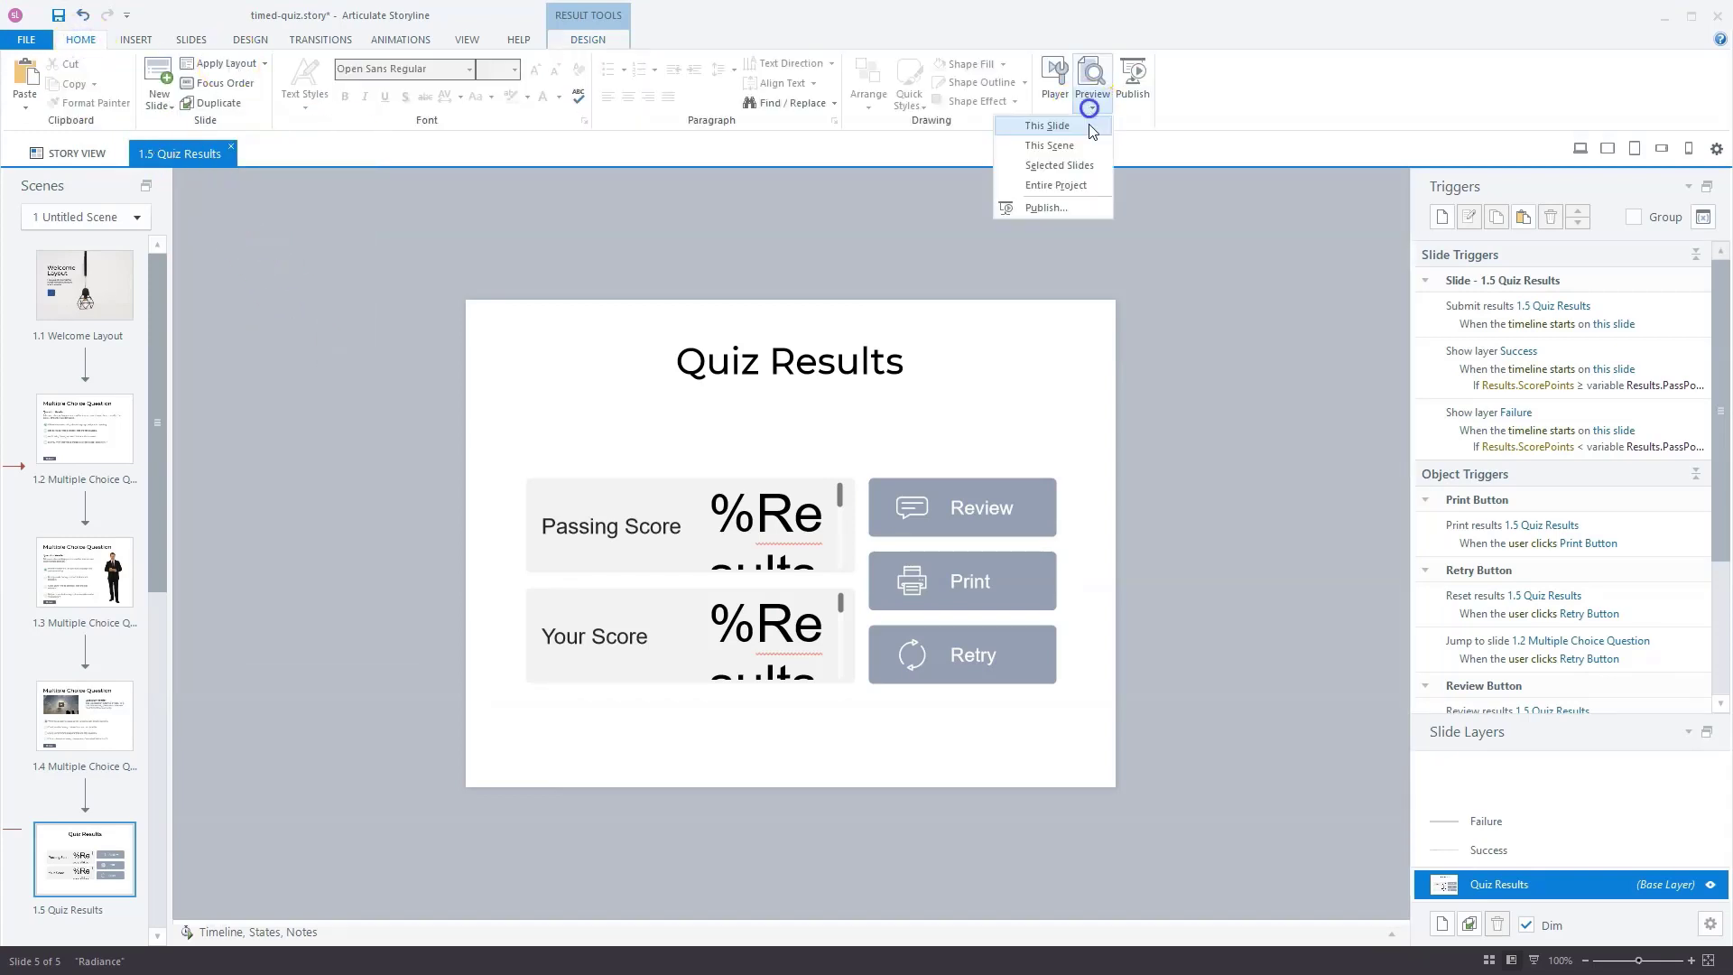
{"action": "left_click", "coordinate": [1065, 185]}
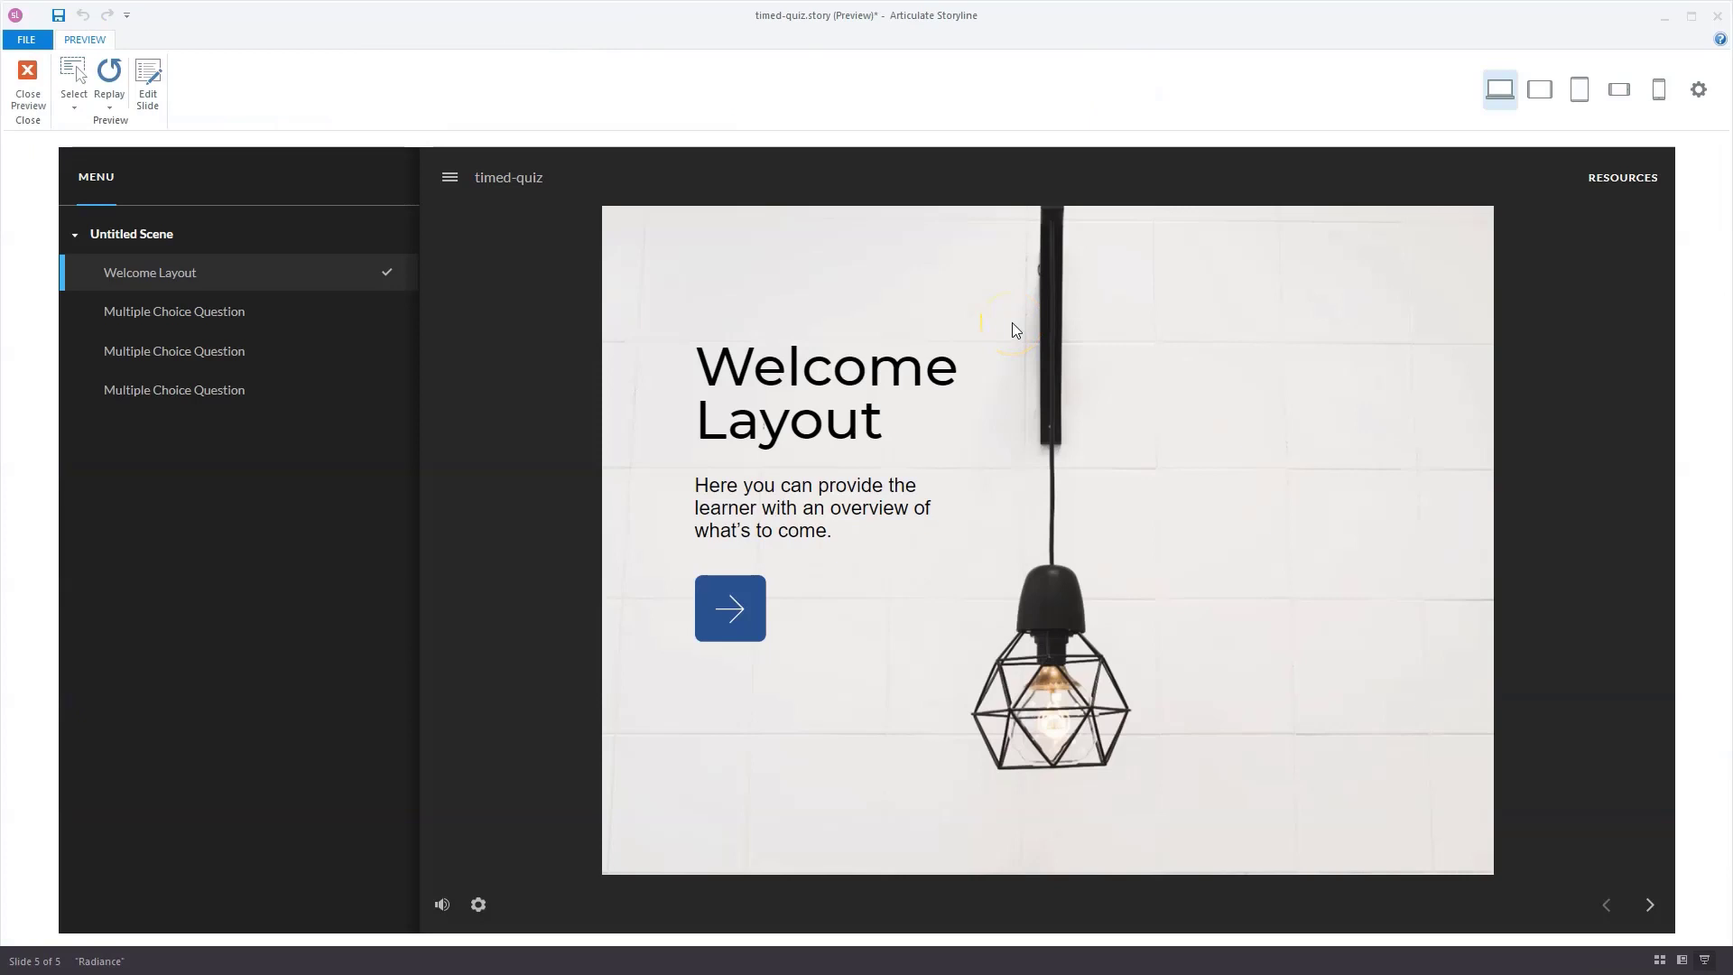
Advance to the first question, check that the timer counts up elapsed time, and close the preview
{"action": "left_click", "coordinate": [723, 599]}
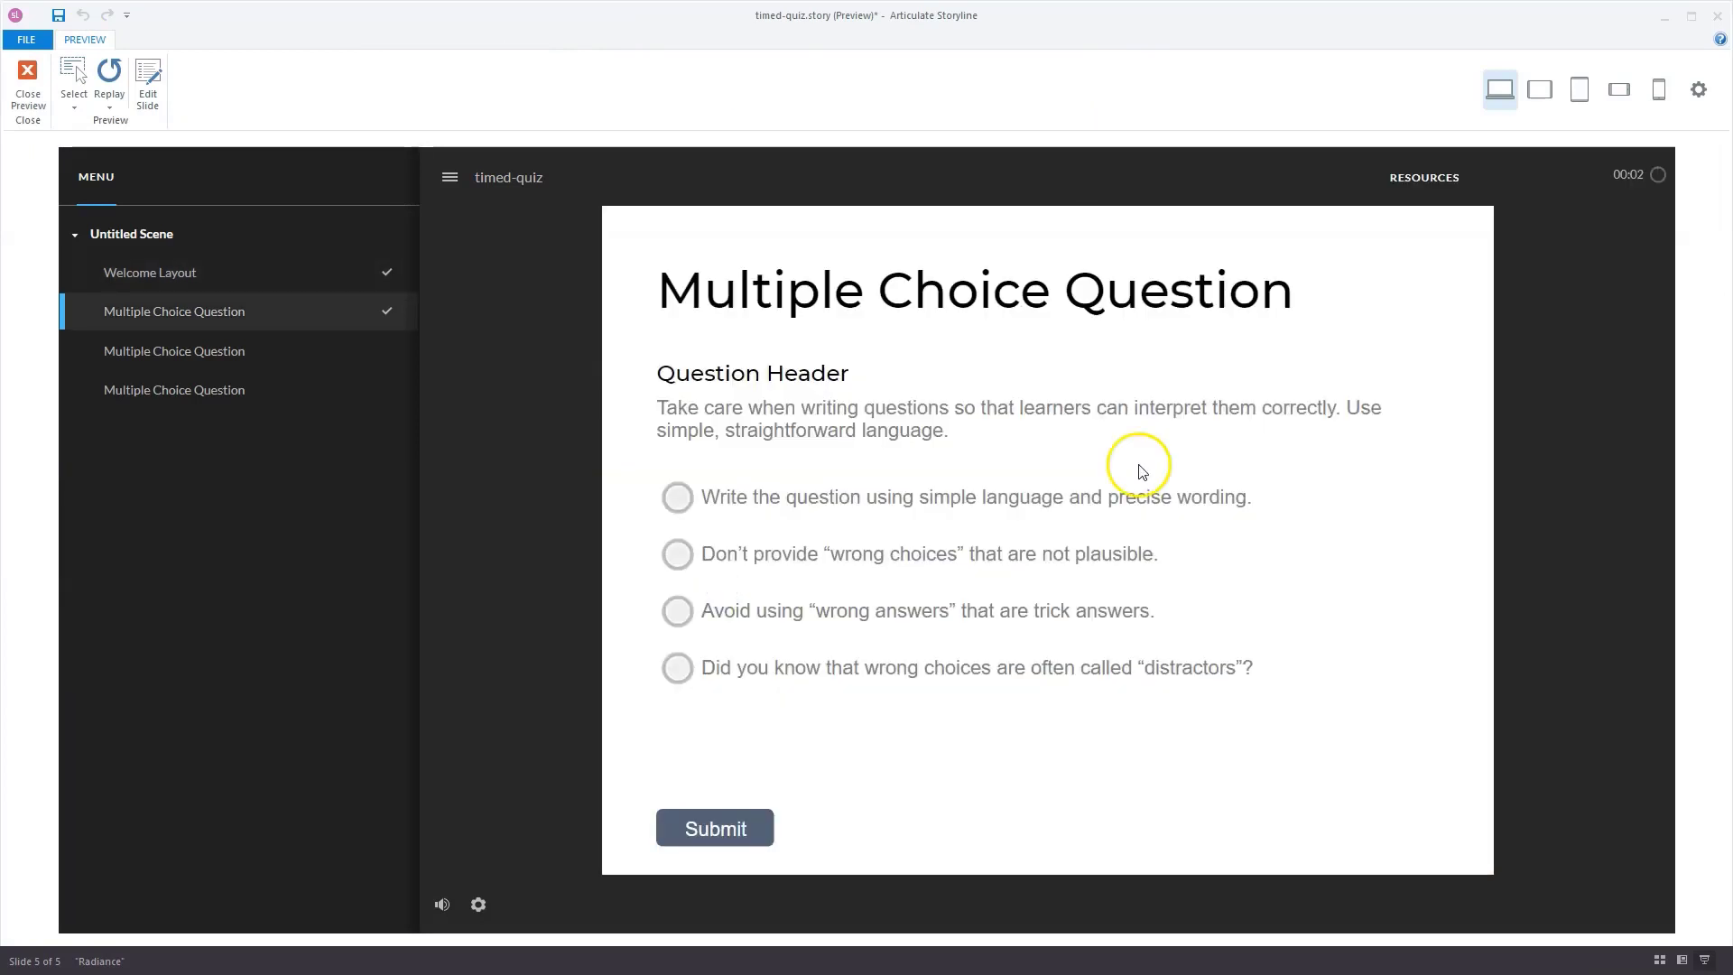
{"action": "left_click", "coordinate": [1648, 183]}
{"action": "left_click", "coordinate": [1664, 175]}
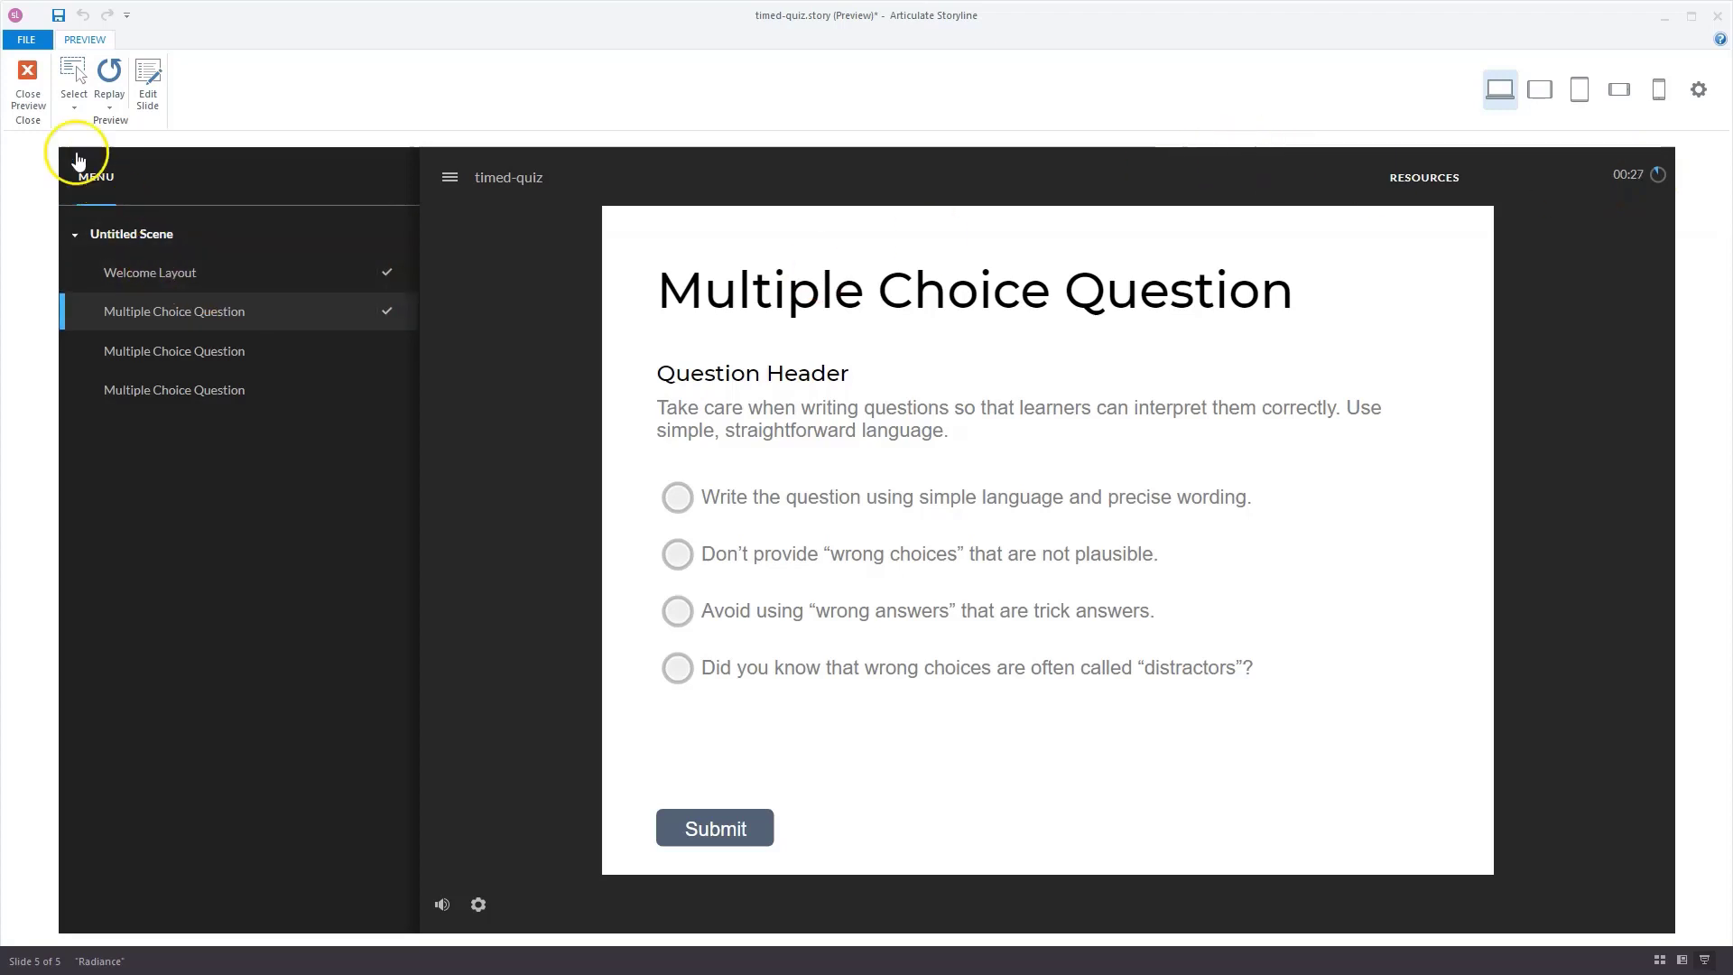
{"action": "left_click", "coordinate": [28, 86]}
{"action": "left_click", "coordinate": [367, 99]}
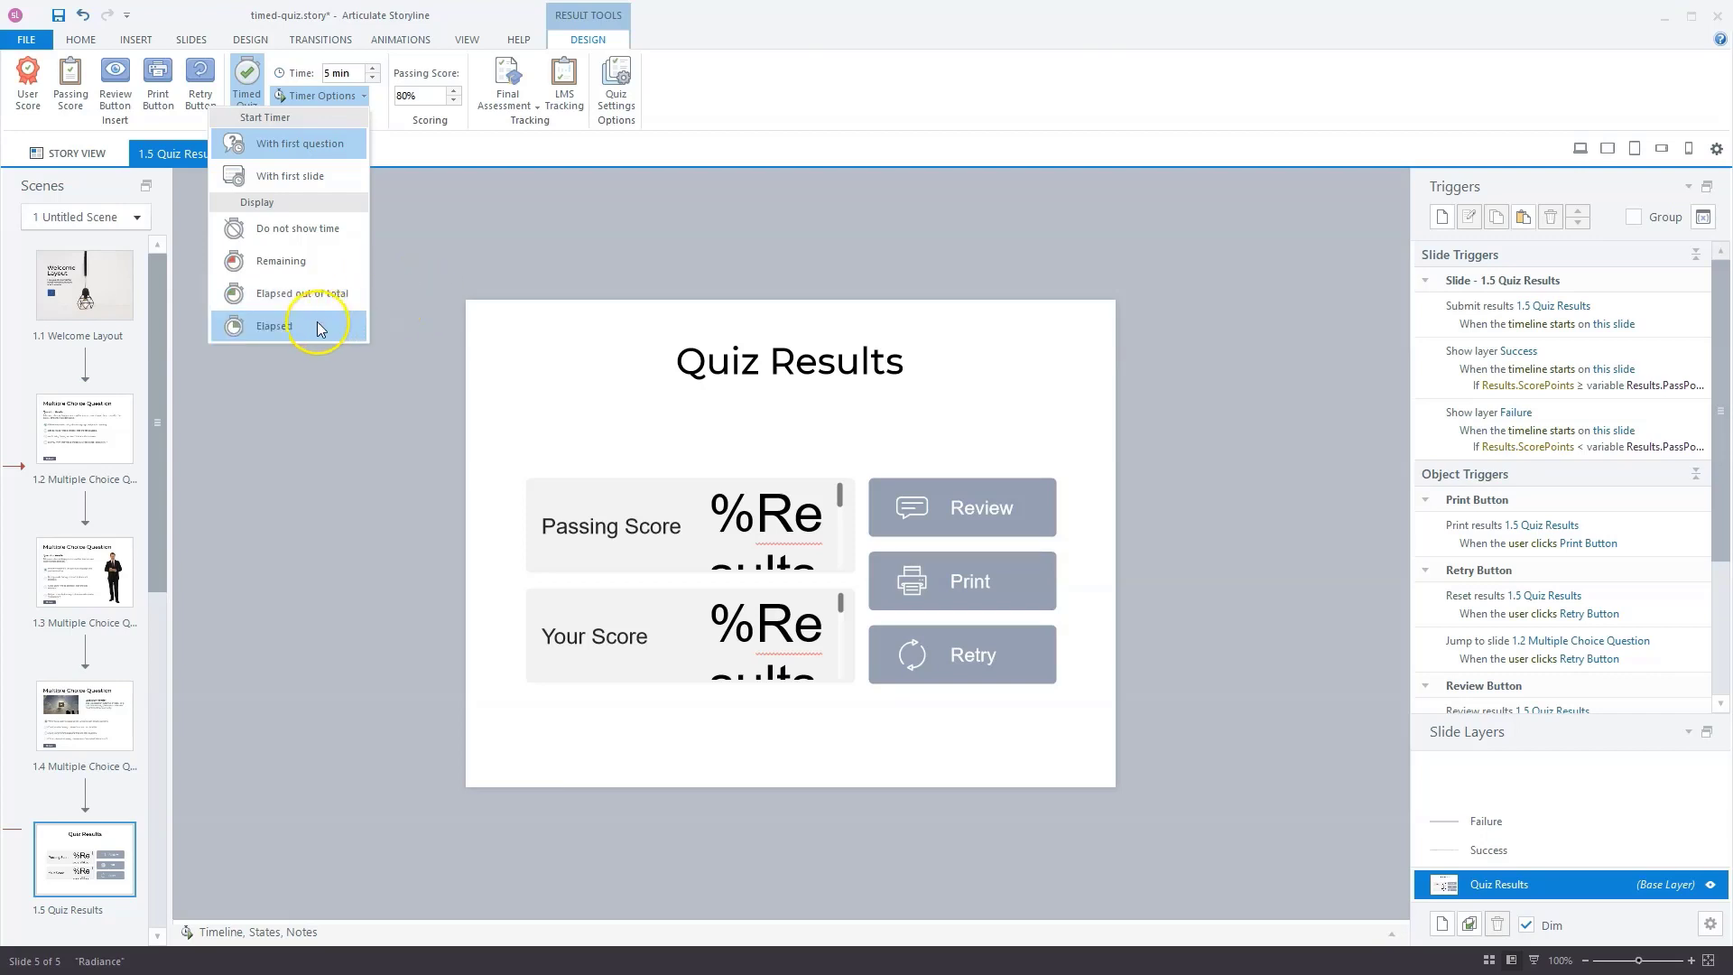
{"action": "left_click", "coordinate": [426, 302]}
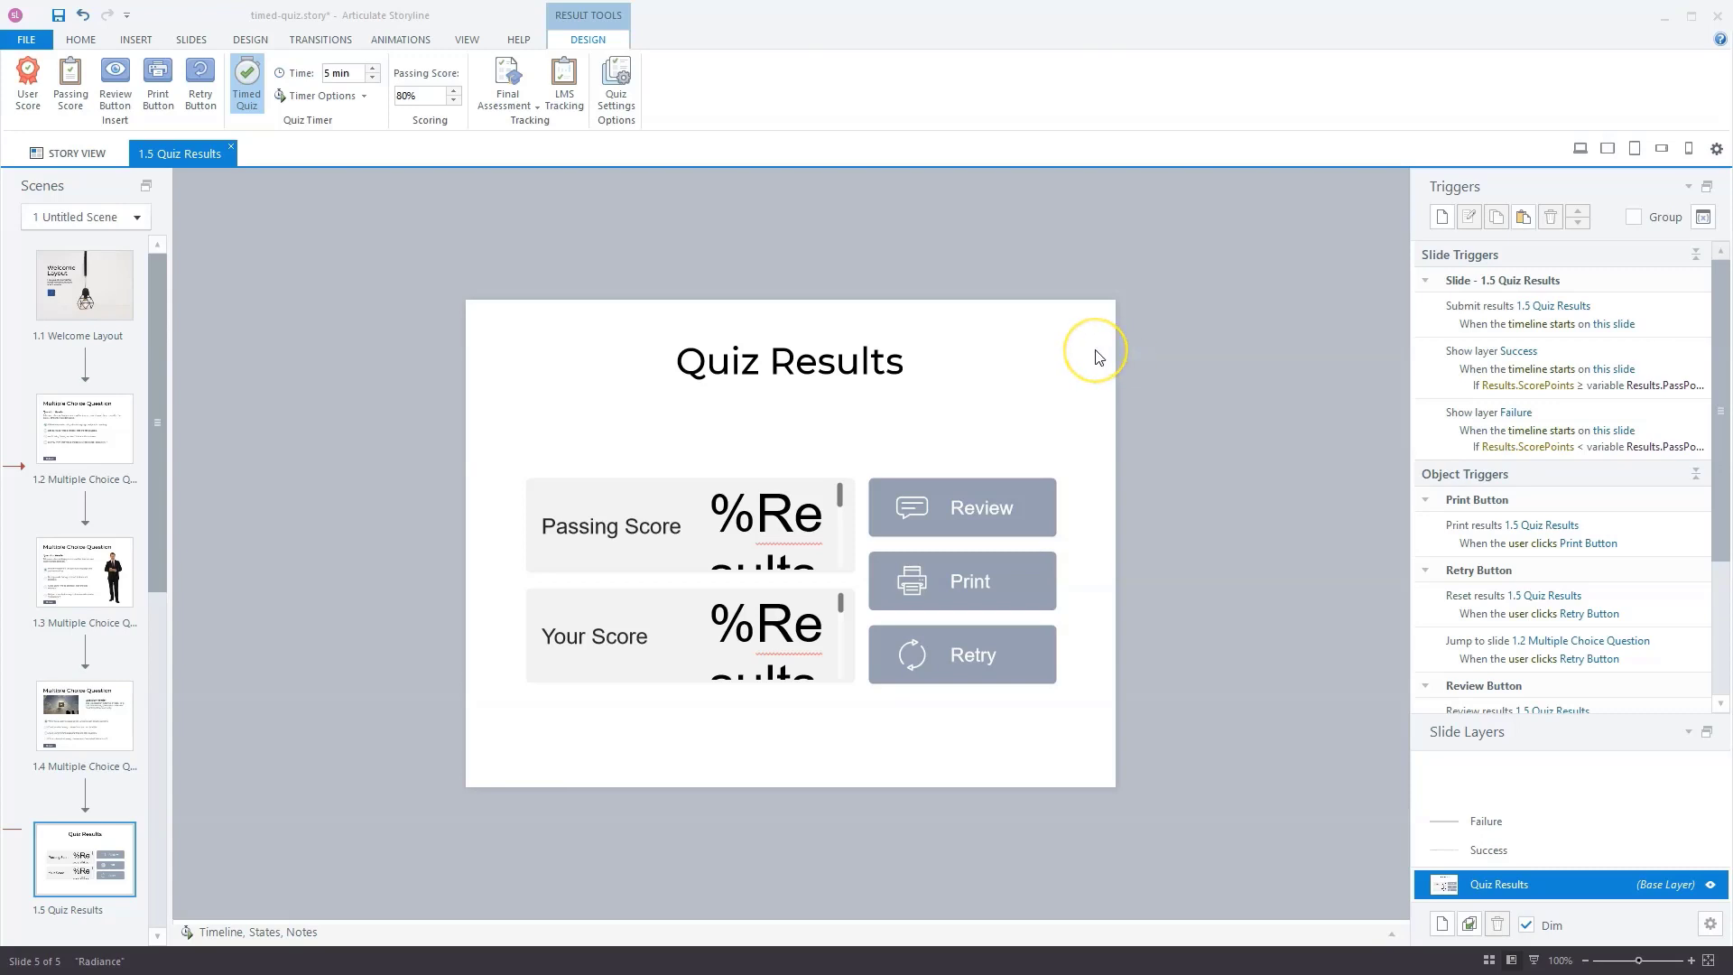
{"action": "left_click", "coordinate": [1096, 352]}
{"action": "left_click", "coordinate": [1083, 346]}
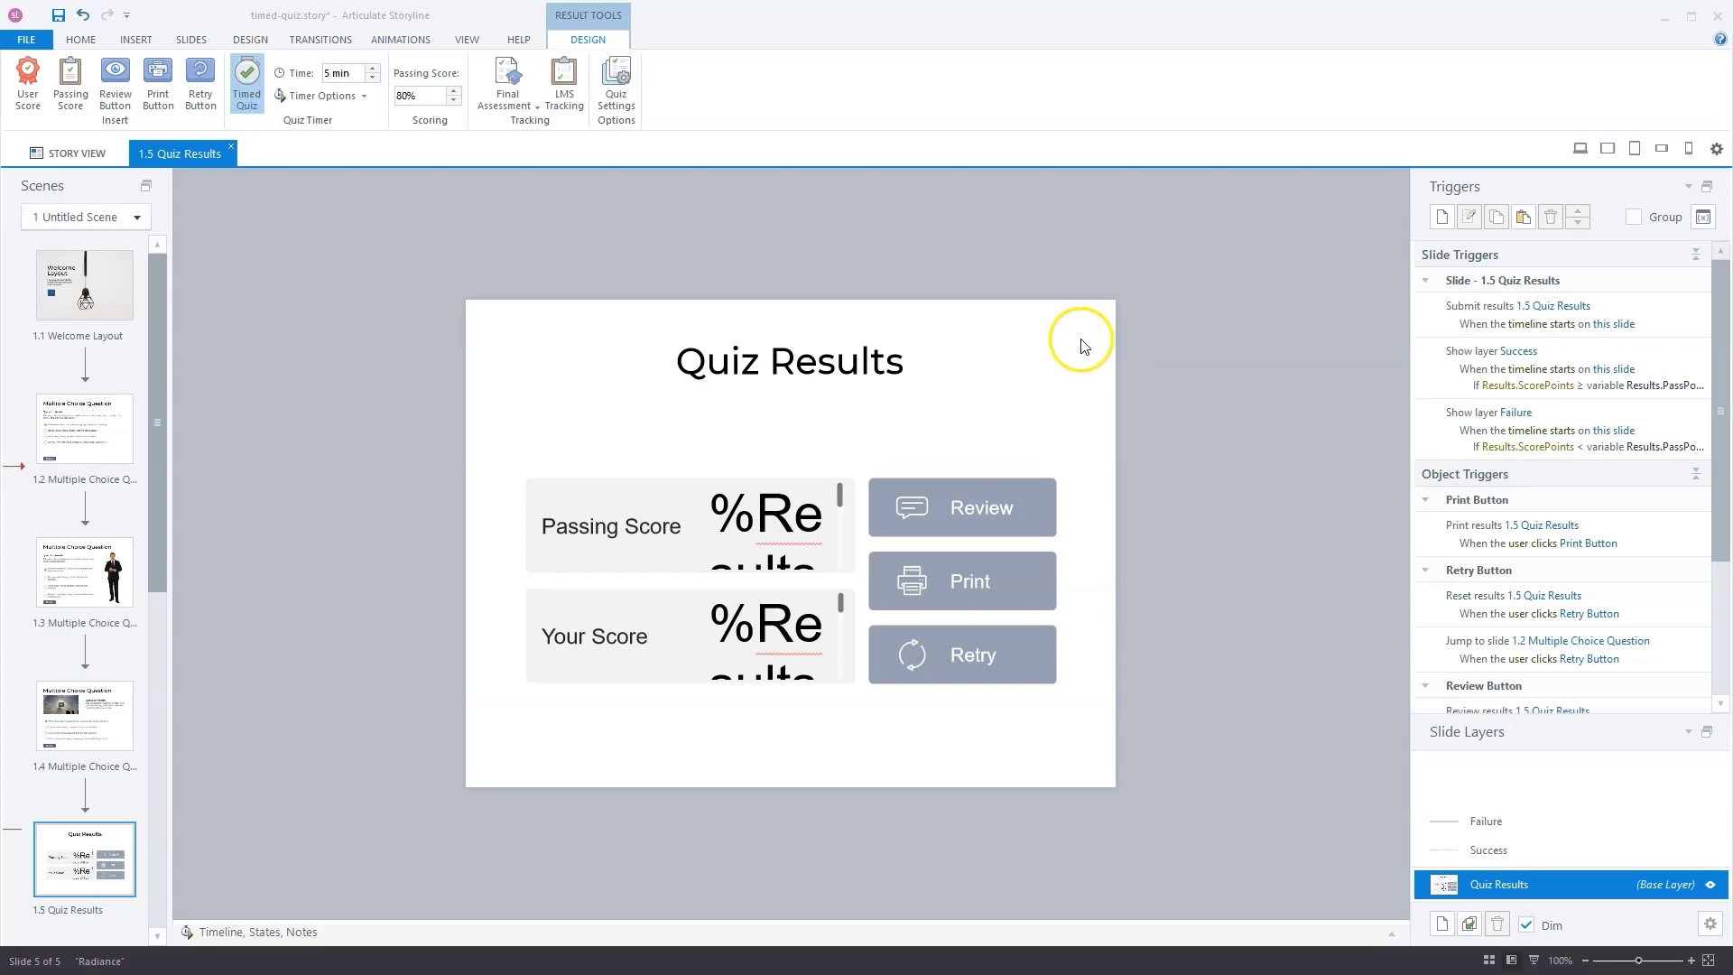